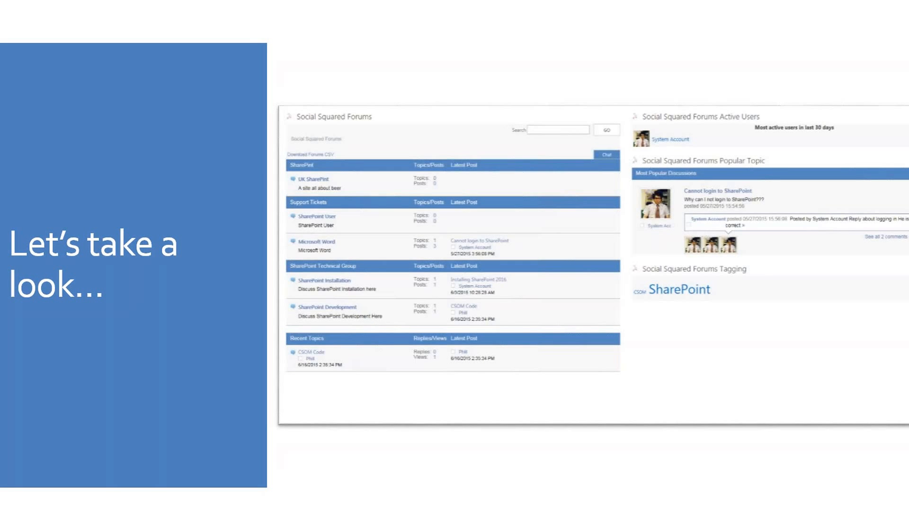
- Leave the 'Let's take a look…' slide and switch to the browser showing the Social Squared Forums page
key(alt+Tab)
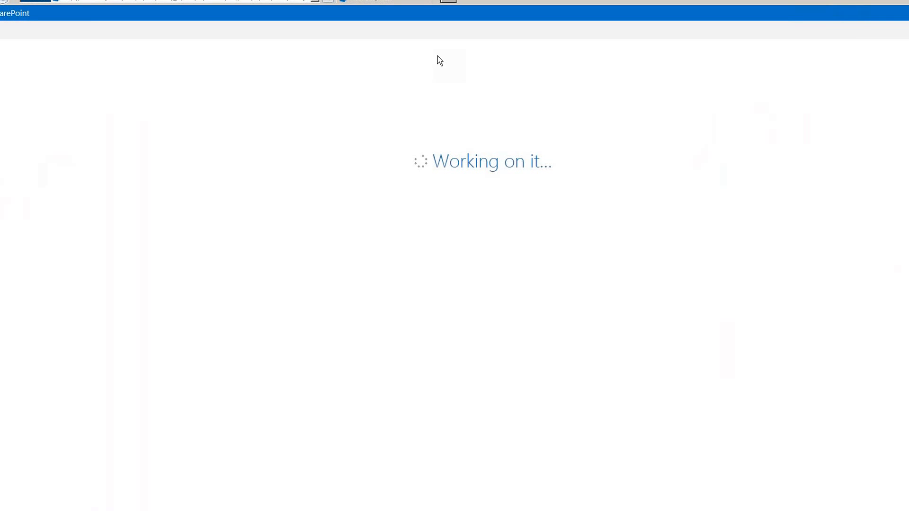
- Bring up the London Office forums window, compare it with the Social - Home tab, and reload it
click(100, 510)
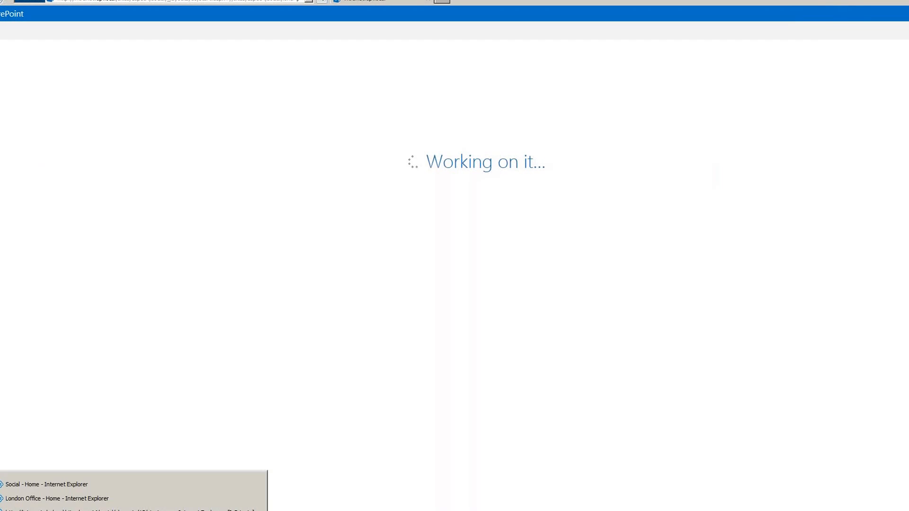
click(94, 500)
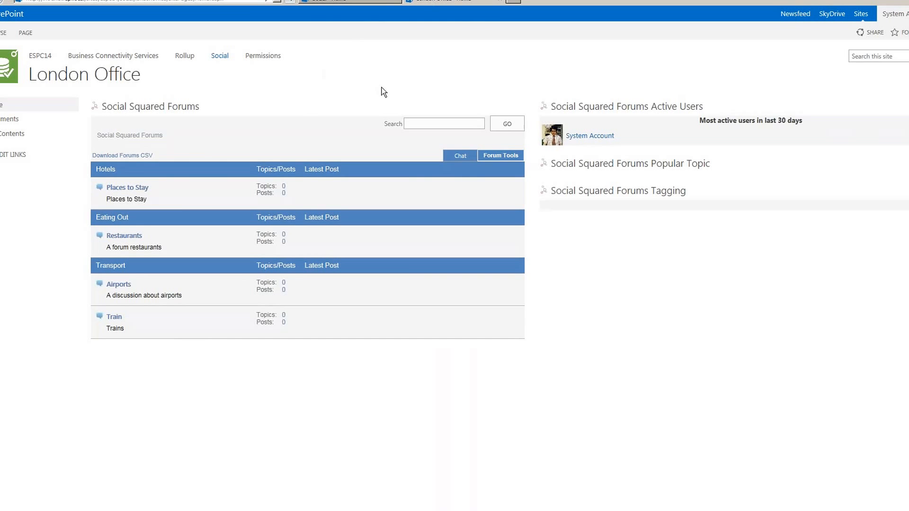
click(389, 2)
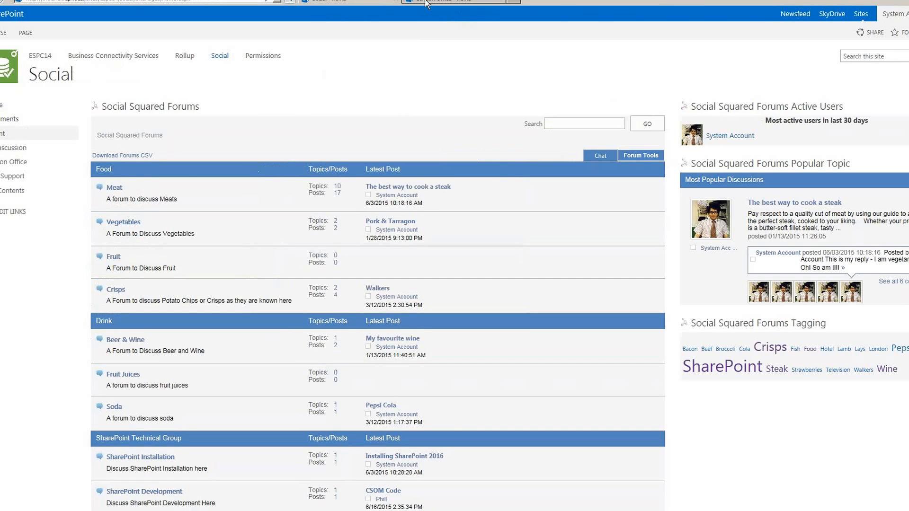
click(428, 3)
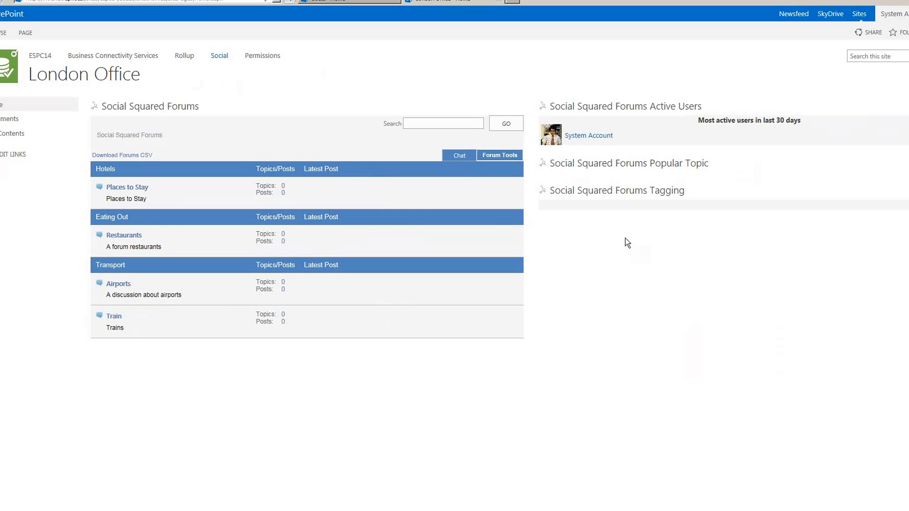
right_click(577, 375)
- Confirm the reload and open the Top of the Gherkin (Pickle) topic in the Restaurants forum
click(597, 334)
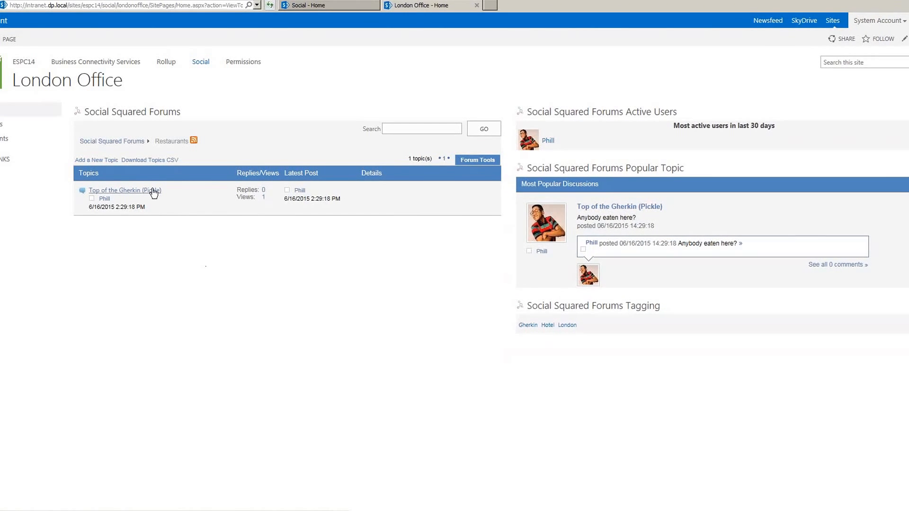
click(153, 191)
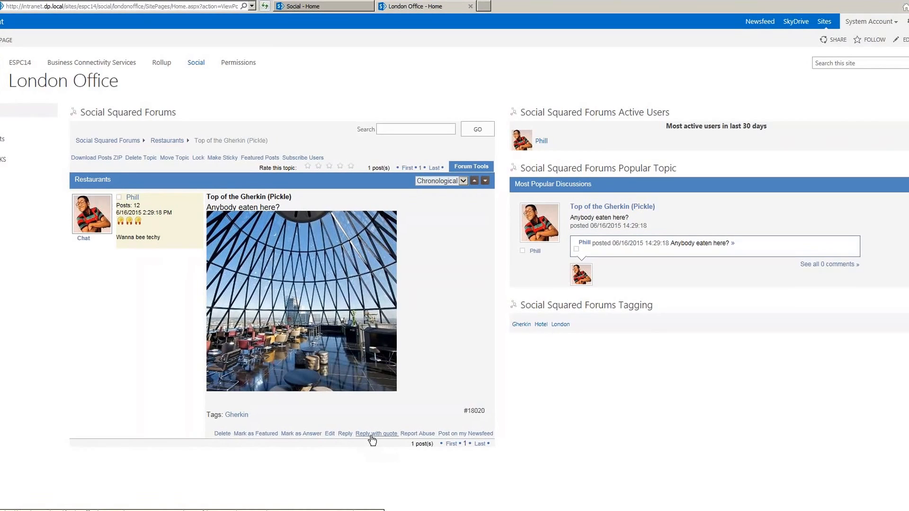
- Quote the Gherkin post and write 'That looks fantastic - I'll go there soon! What was the food like' below the photo
click(373, 438)
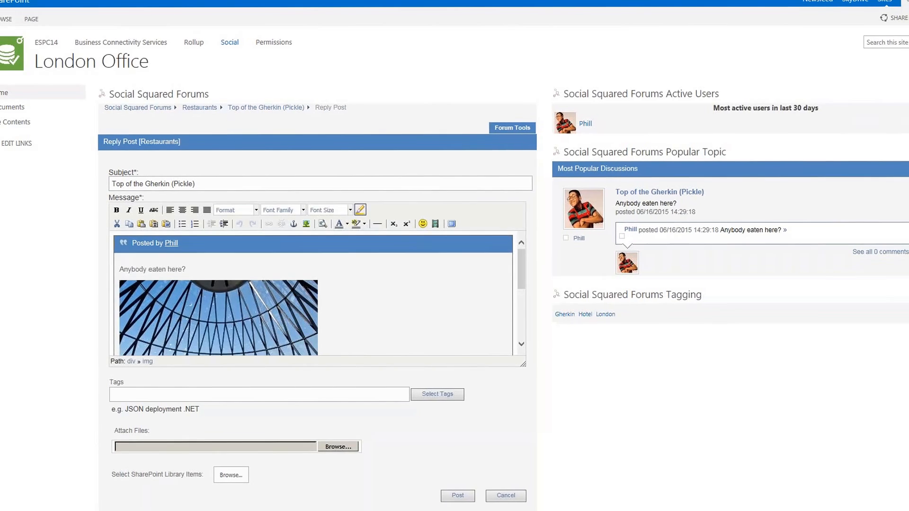
drag(523, 279, 523, 299)
click(512, 294)
click(478, 337)
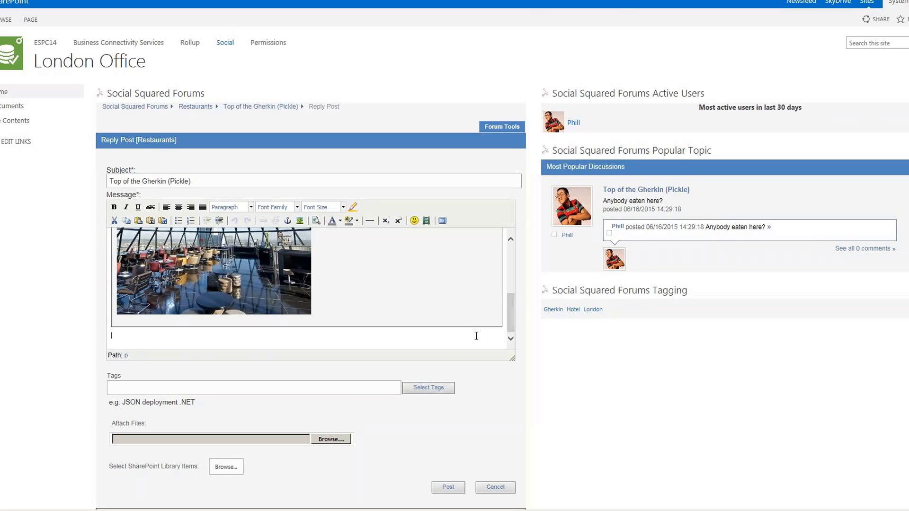
text(That looks fantastic - I'll bo there soon! What was the )
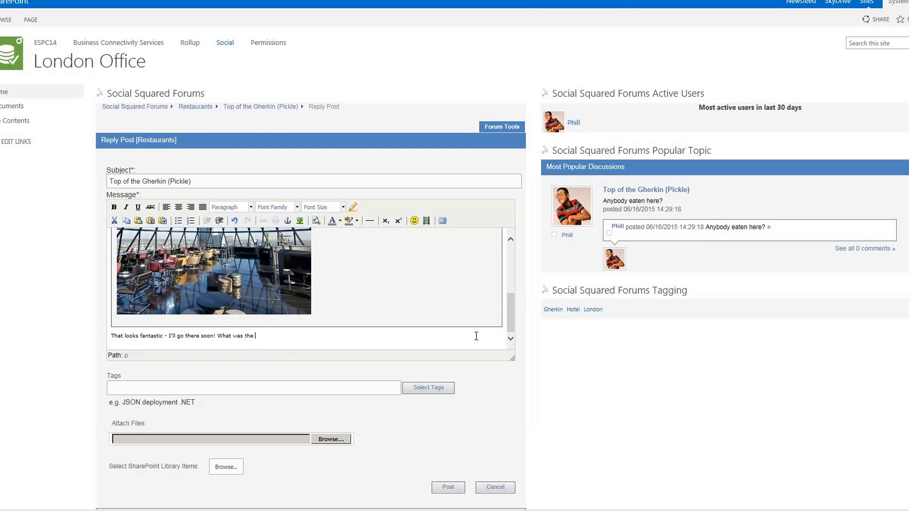
text(food like?)
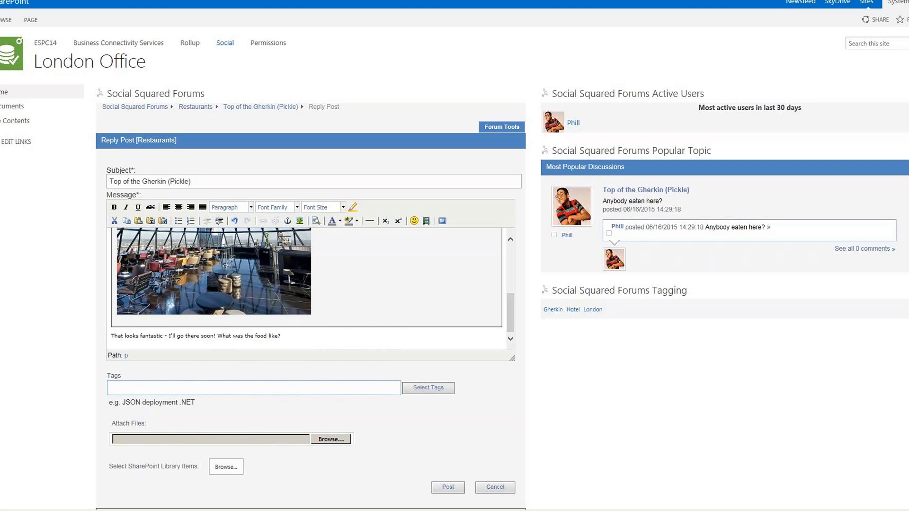
- Tag the reply with Gherkin and bring the Post button into view
click(346, 391)
text(Gherkin)
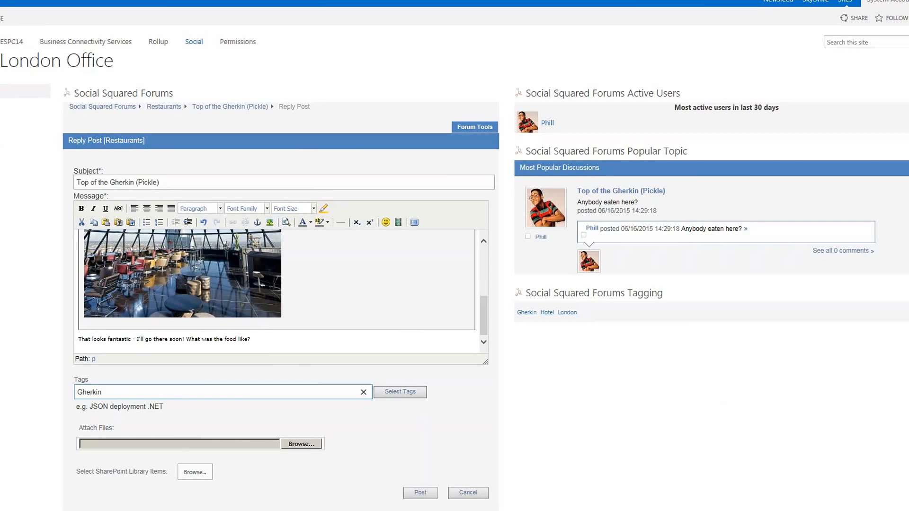
scroll(811, 325, down, 3)
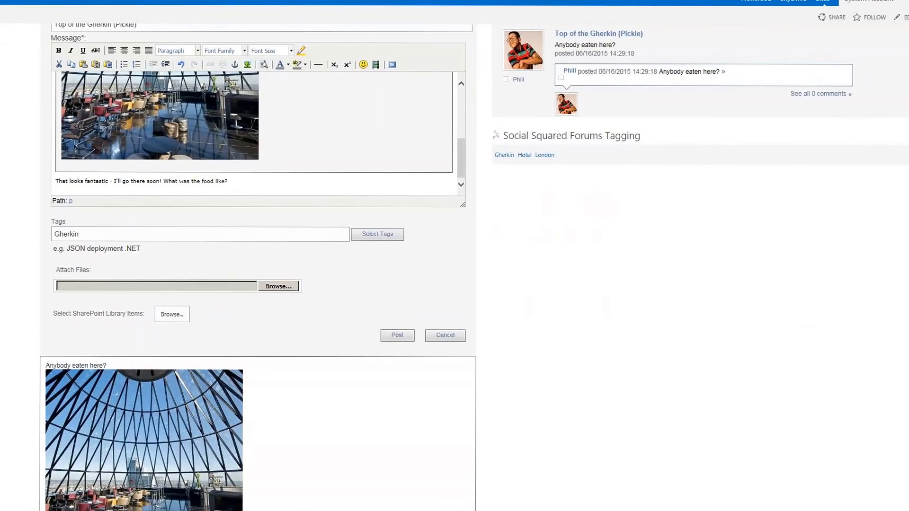
- Post the quoted reply to the Gherkin topic and scroll through the page to check it
click(385, 334)
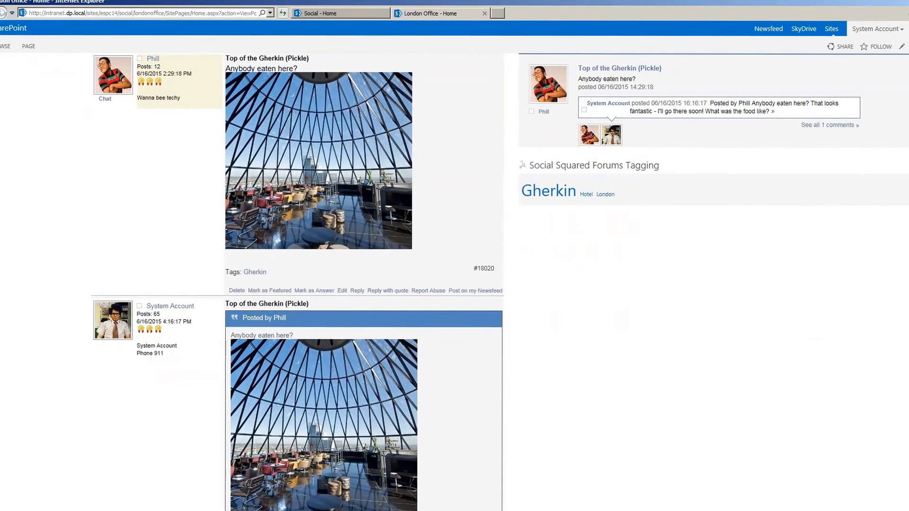
scroll(358, 283, up, 2)
scroll(358, 282, down, 4)
scroll(358, 283, up, 1)
scroll(358, 283, down, 1)
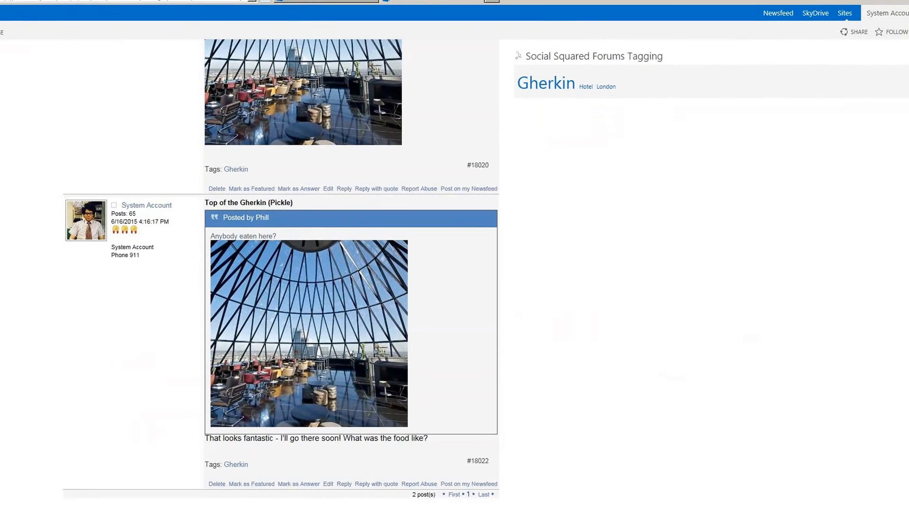
- Share the Top of the Gherkin (Pickle) topic on the newsfeed and scroll down to the reply
scroll(281, 274, up, 3)
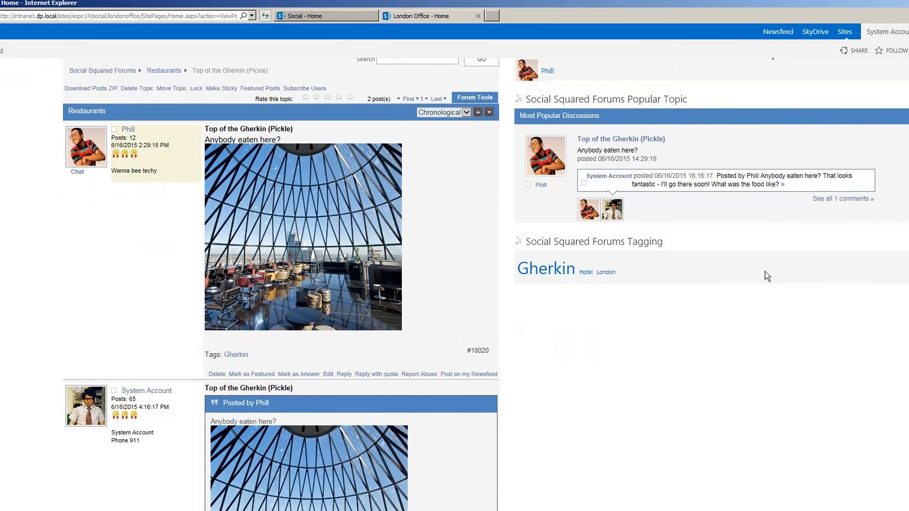
click(463, 379)
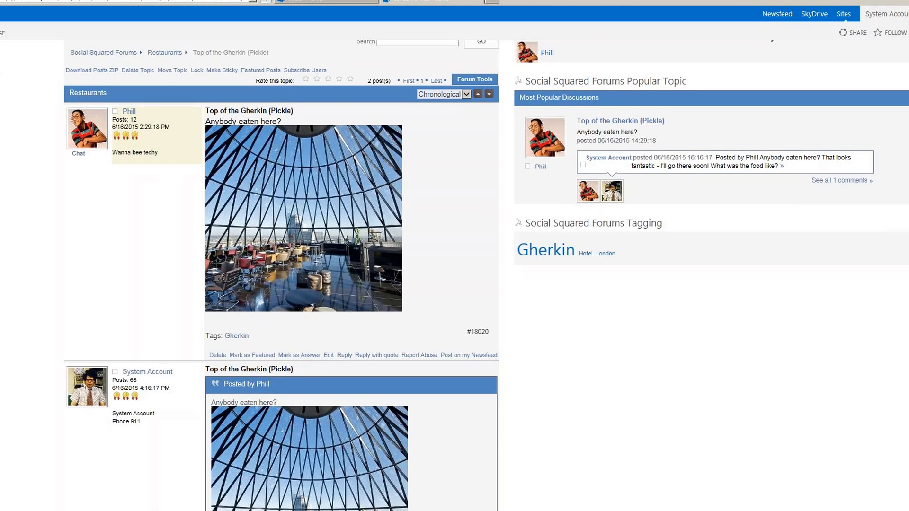
scroll(889, 379, down, 4)
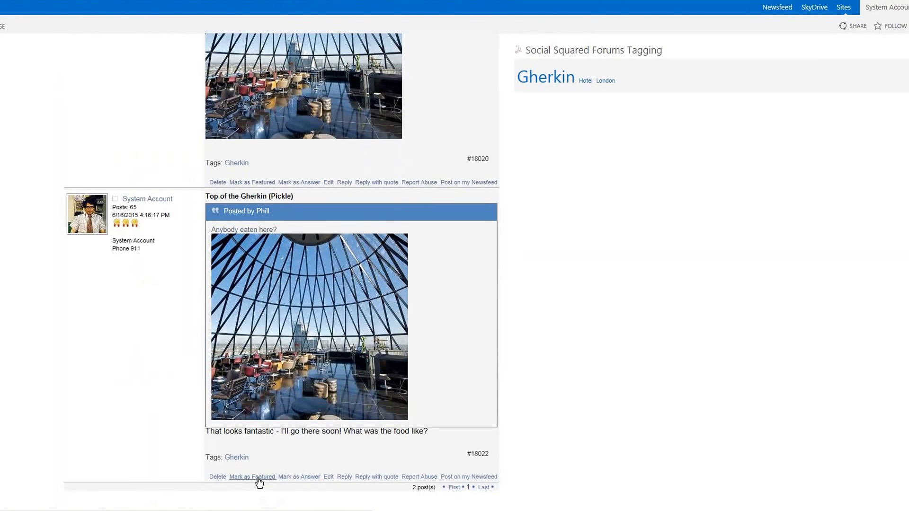
- Mark reply #18022 as featured, filter the topic to Featured Posts, then switch back to All Posts
click(260, 475)
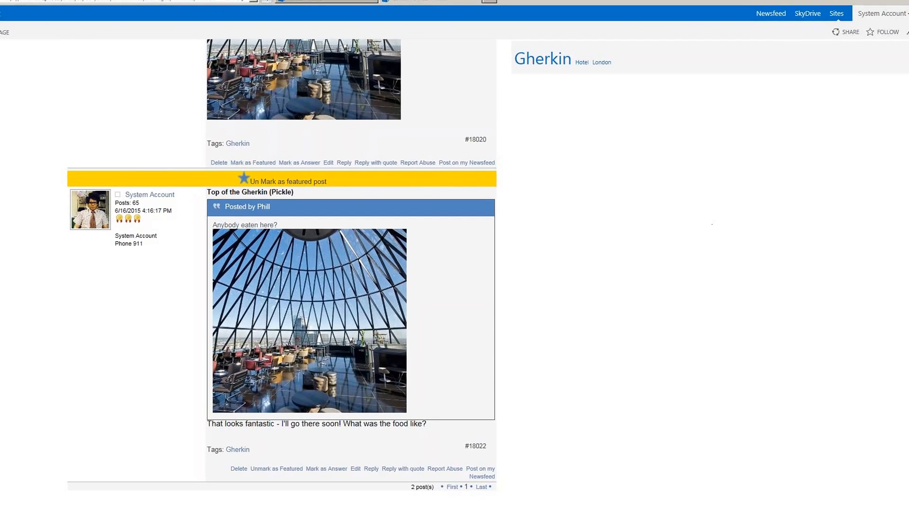
scroll(354, 284, up, 5)
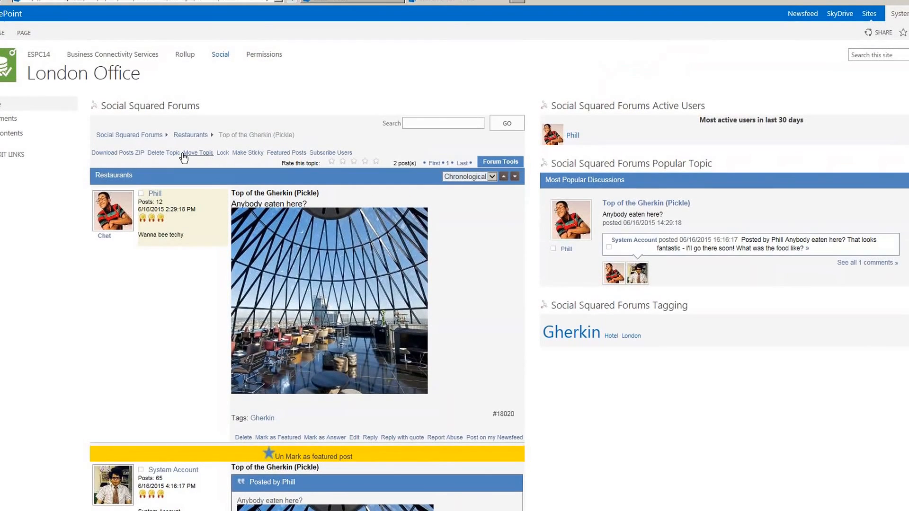
click(281, 154)
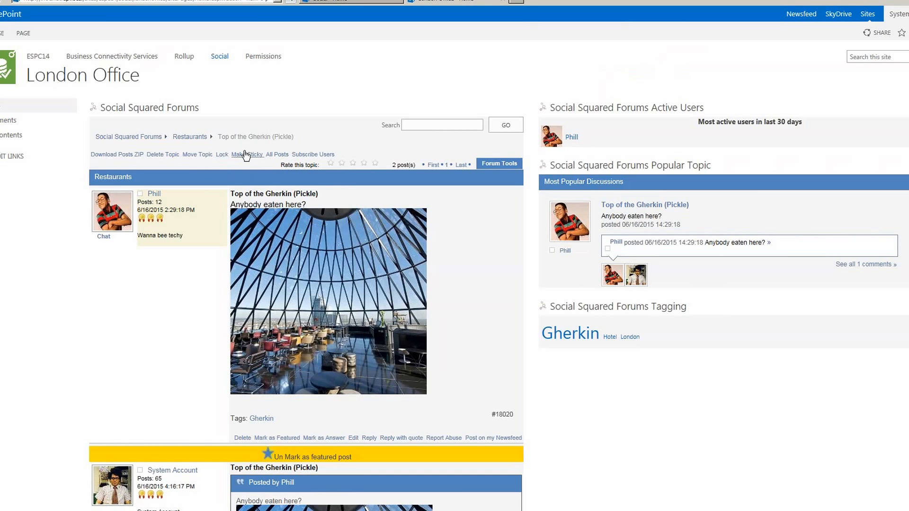
click(259, 156)
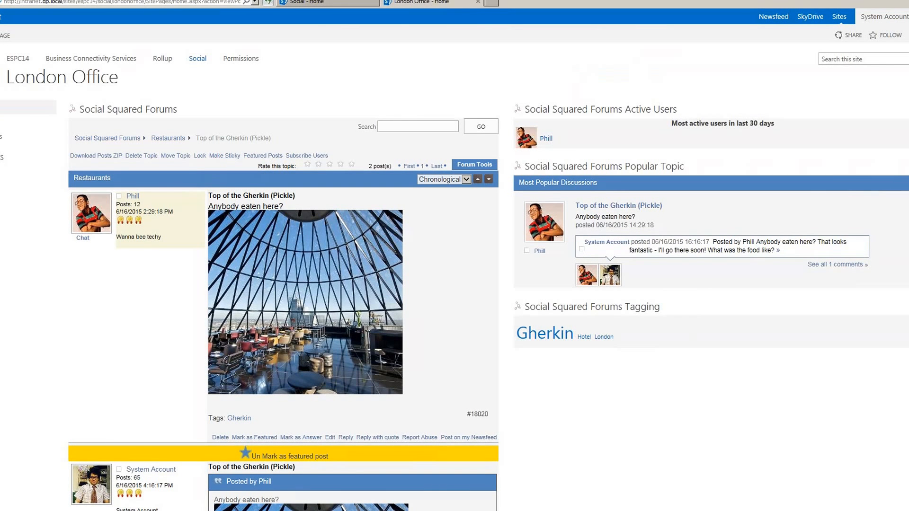
scroll(455, 275, down, 5)
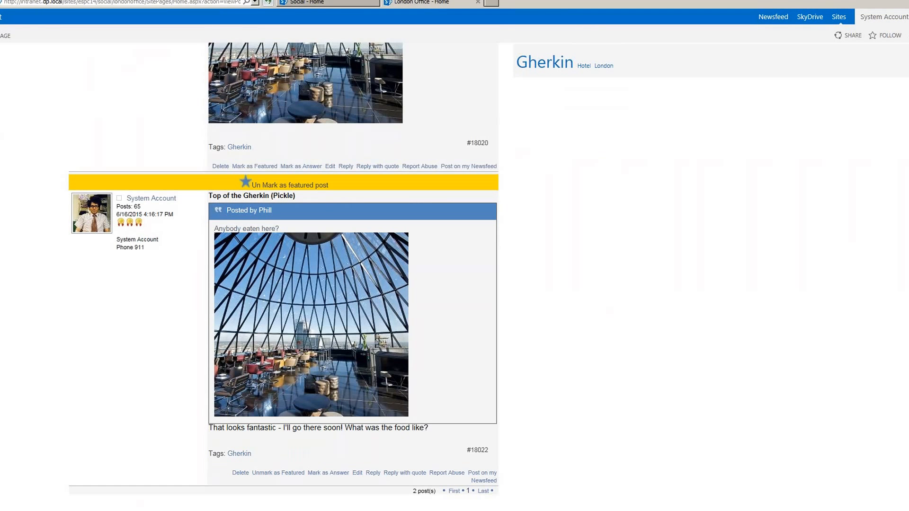
scroll(454, 274, up, 5)
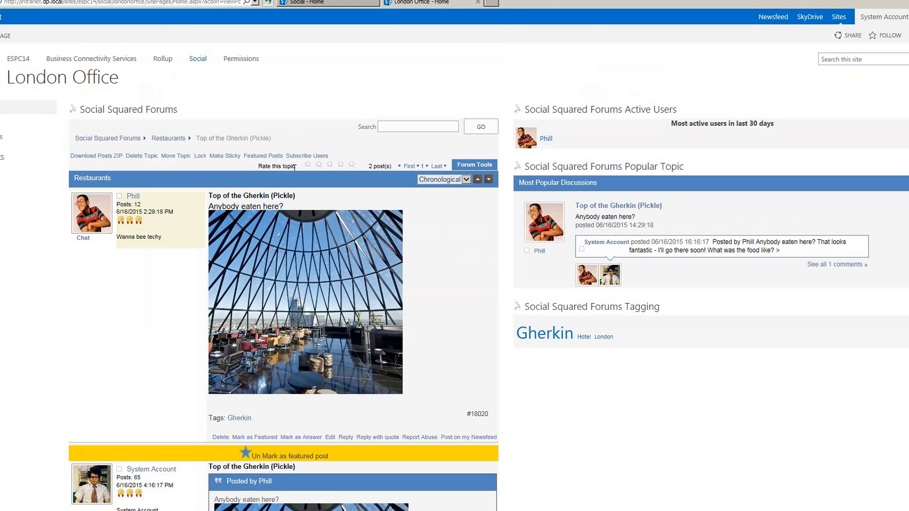
- Rate the Gherkin topic four stars and leave the post sorting on Chronological
click(342, 165)
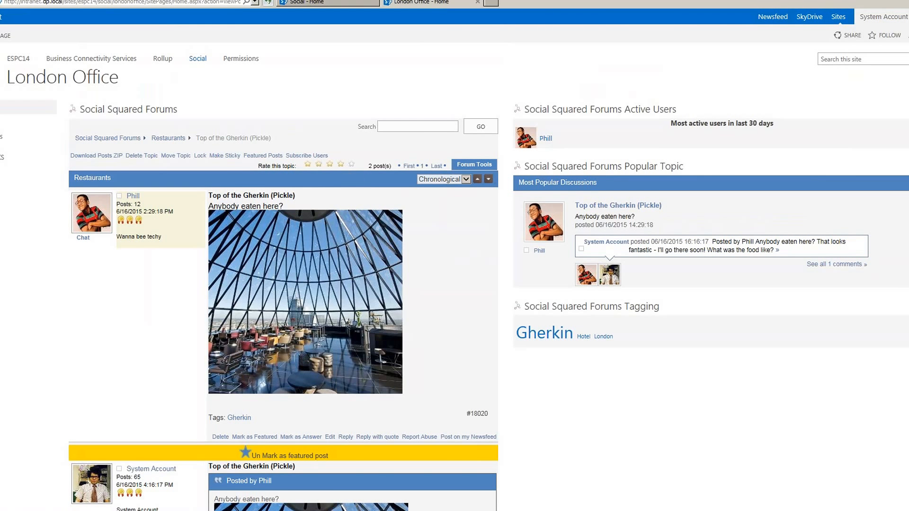
click(466, 180)
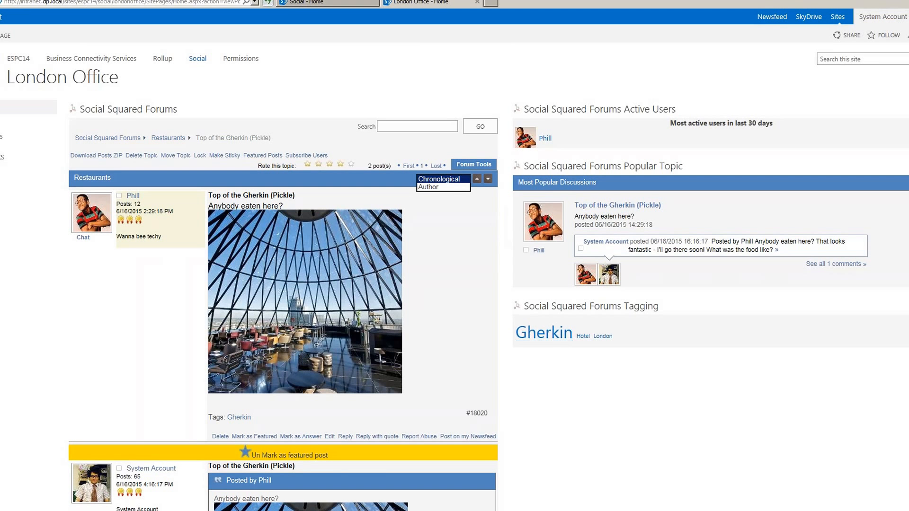
click(569, 391)
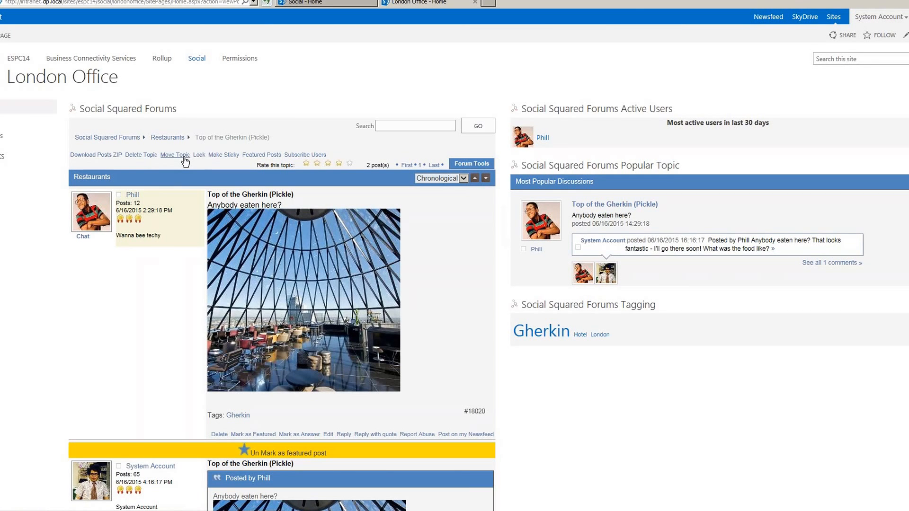
- Make the Top of the Gherkin (Pickle) topic sticky and return to the London Office forums list
click(232, 155)
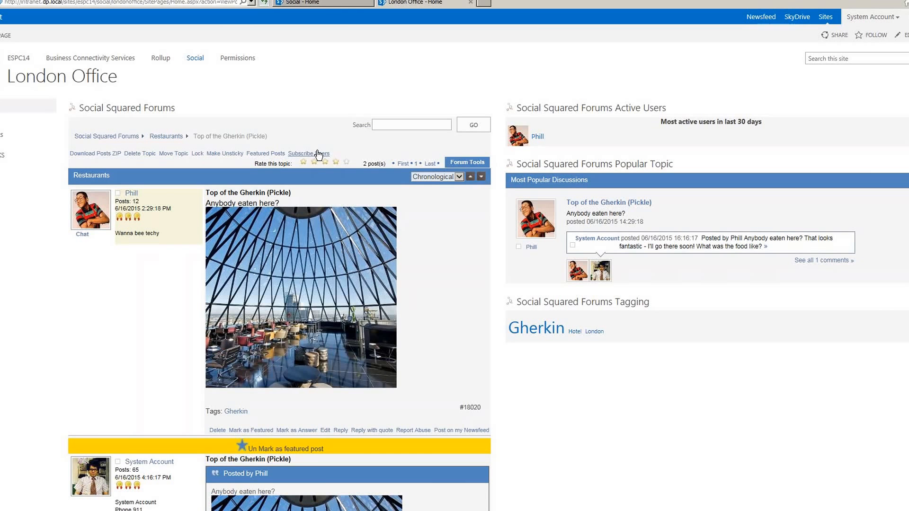
click(118, 137)
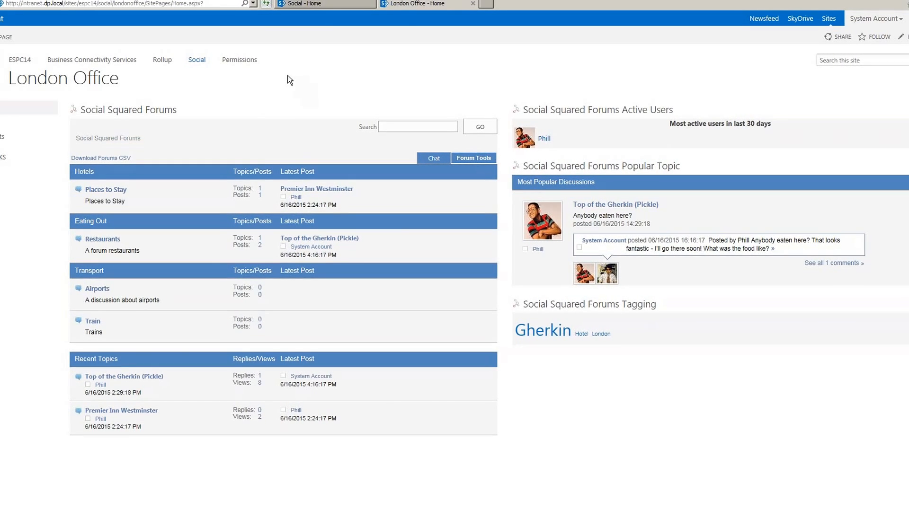
- Go from the Social - Home page to the Technical Support site through the Tech Support link
click(324, 5)
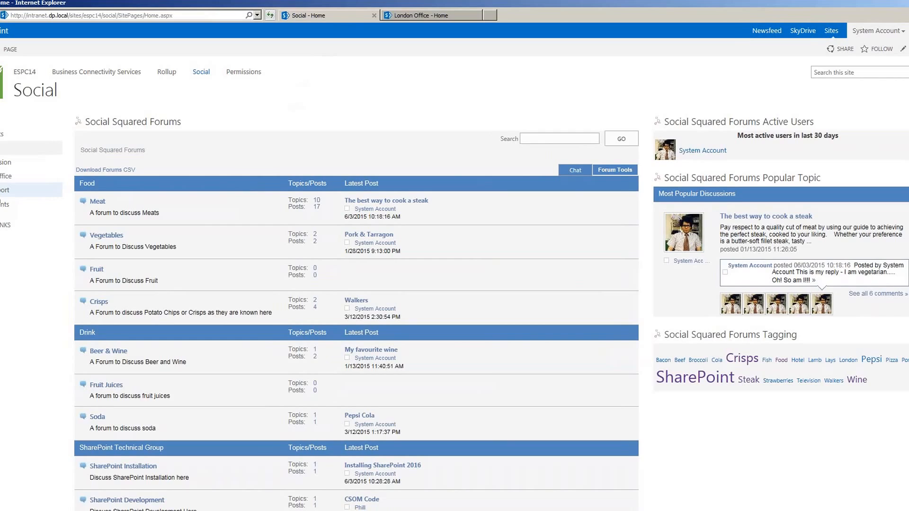
click(1, 191)
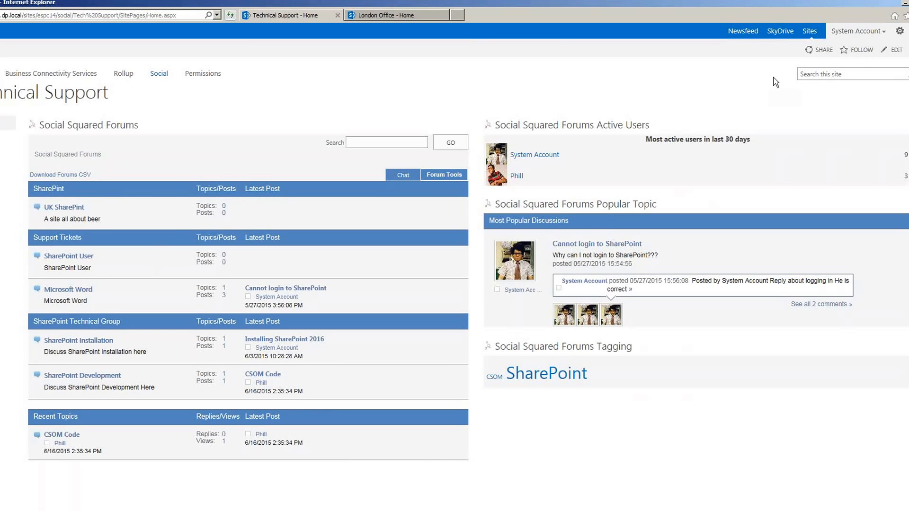
- Go through Site settings to the Social Squared Forum Groups page for Technical Support
click(900, 33)
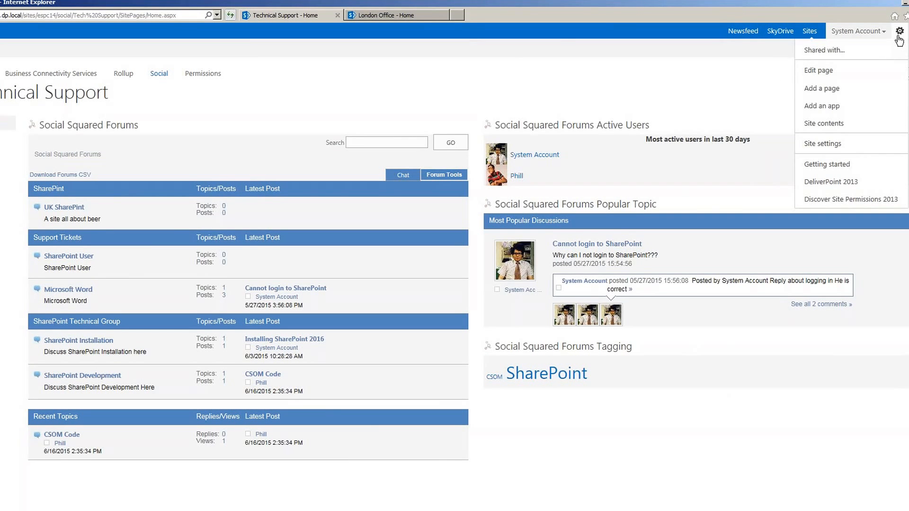
click(830, 147)
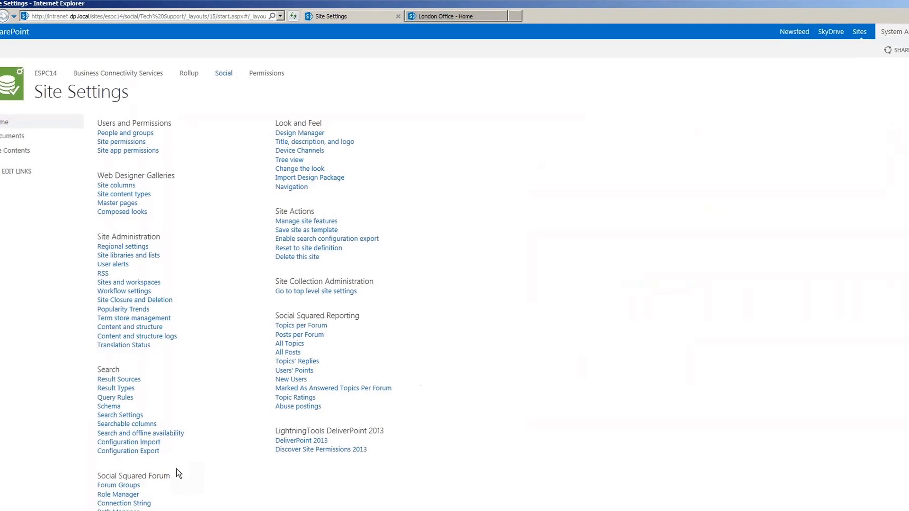
click(121, 497)
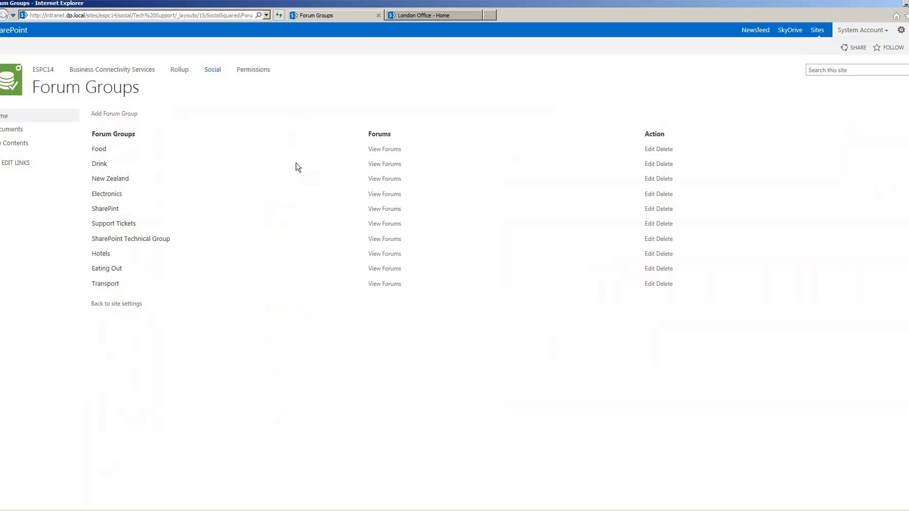
- Edit the London Office page's forums web part to include the Drink forum group
click(428, 16)
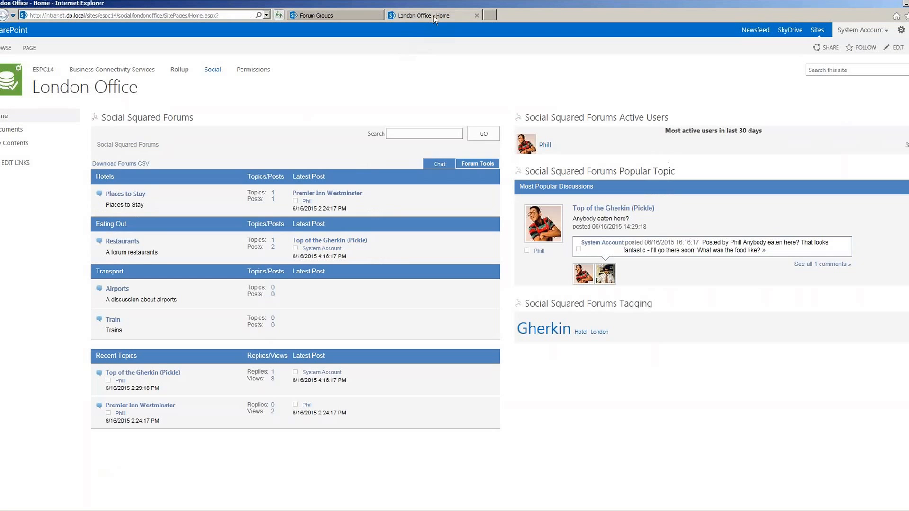
click(37, 49)
click(3, 74)
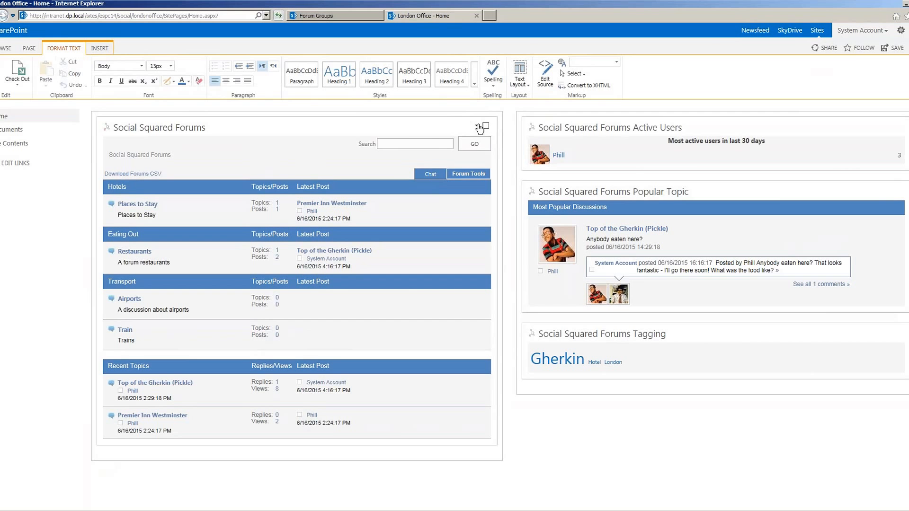
click(477, 126)
click(450, 173)
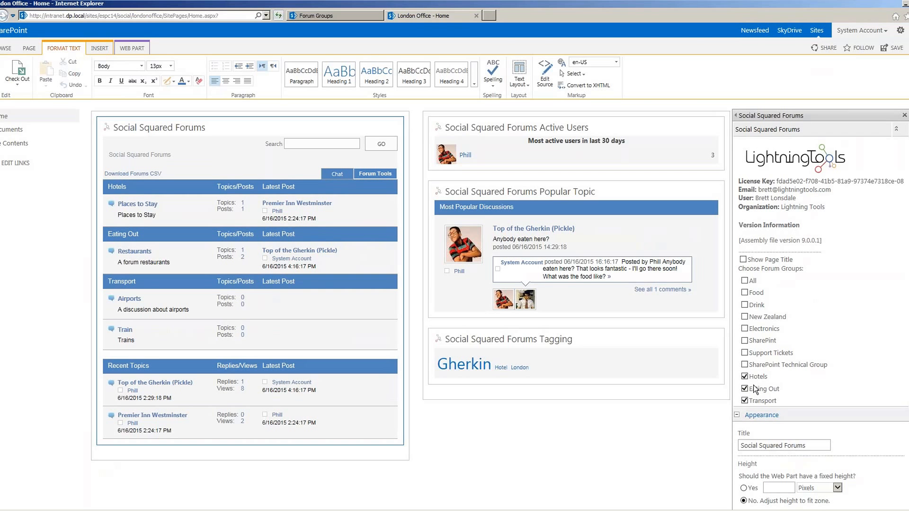
click(745, 305)
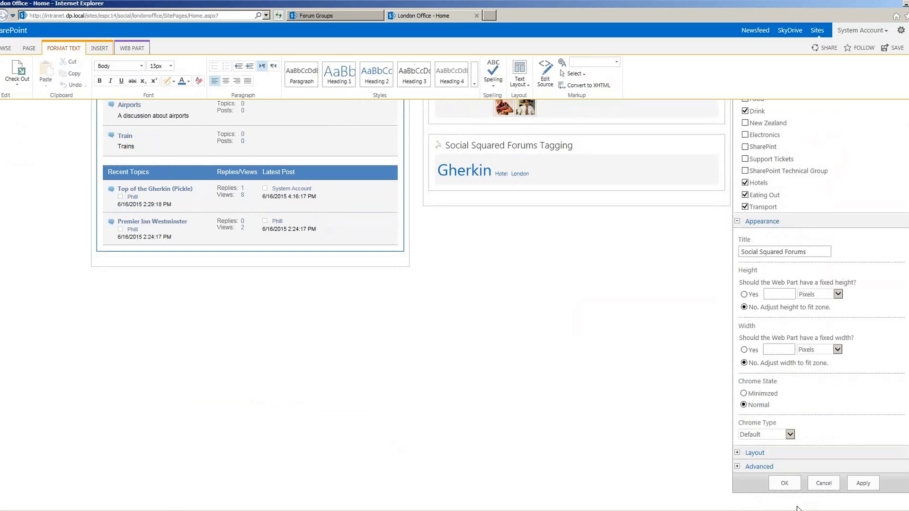
click(784, 483)
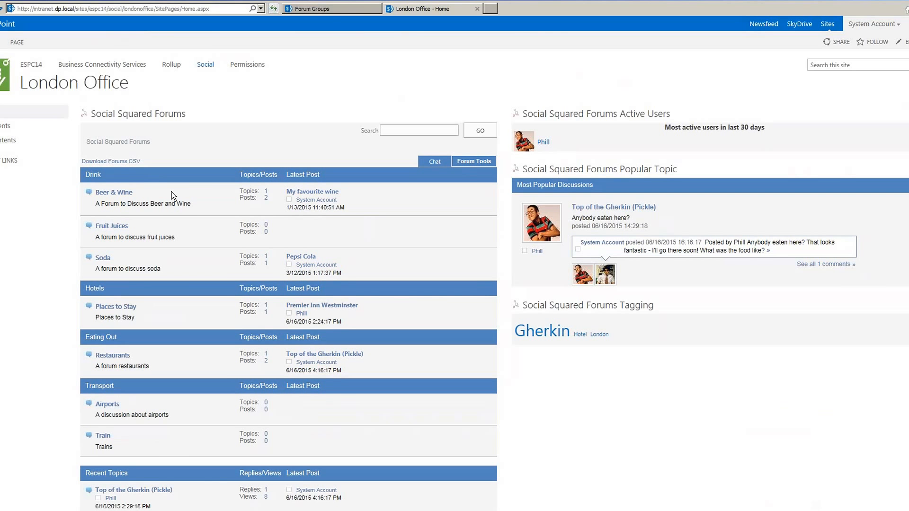
- Create a forum group named 'Microsoft Dynamics' and view its forums
click(328, 9)
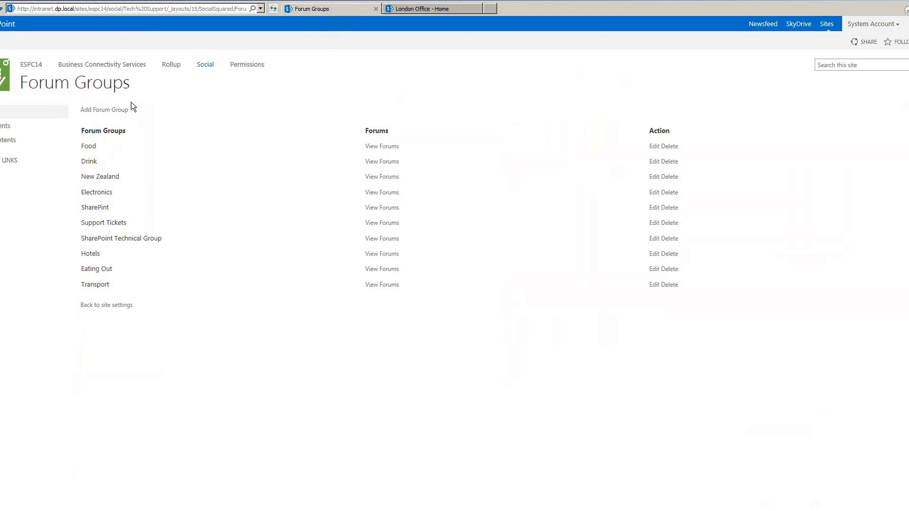
click(122, 111)
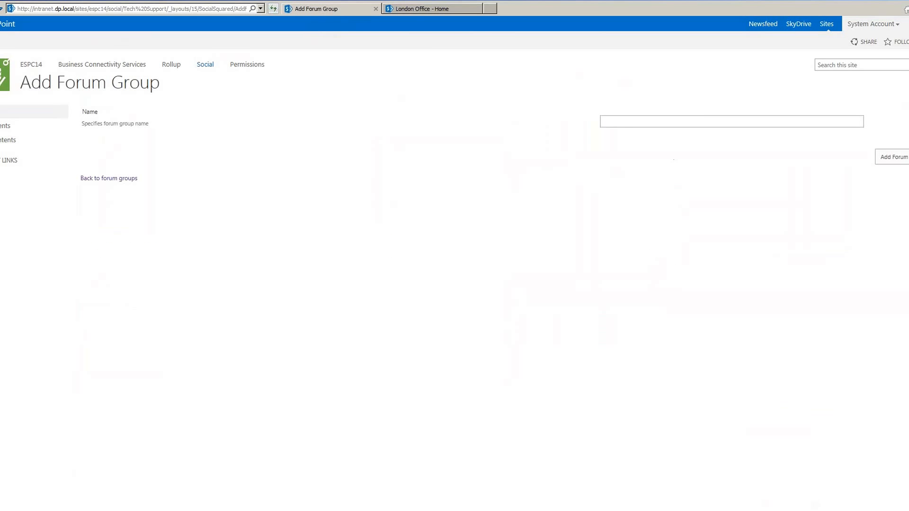
click(619, 121)
text(Micros)
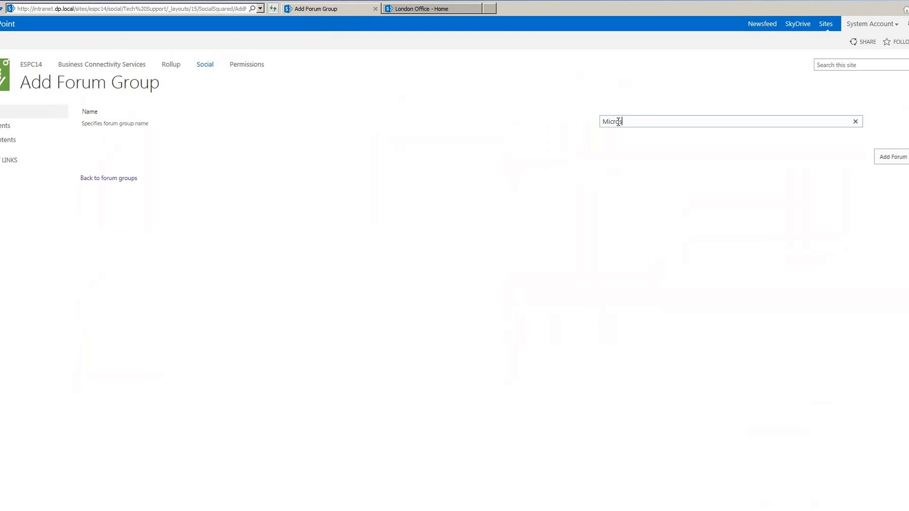
text(oft Dynamics)
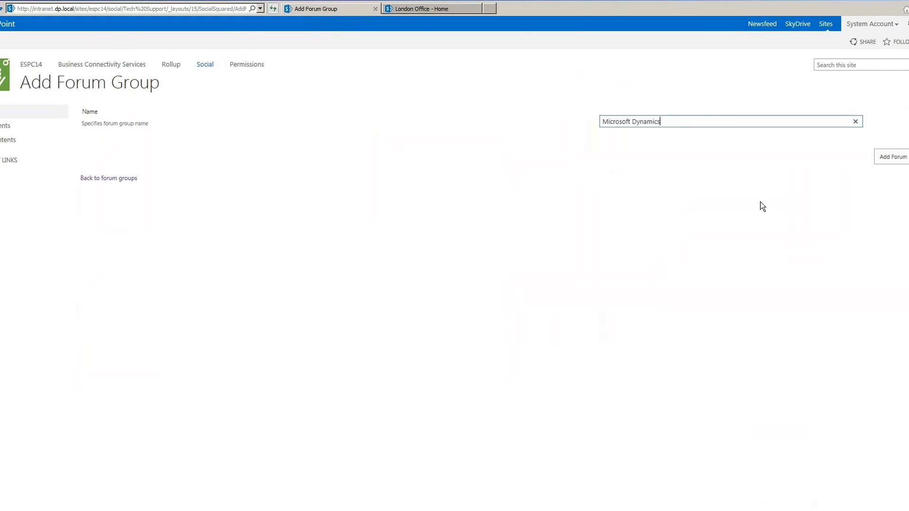
click(892, 157)
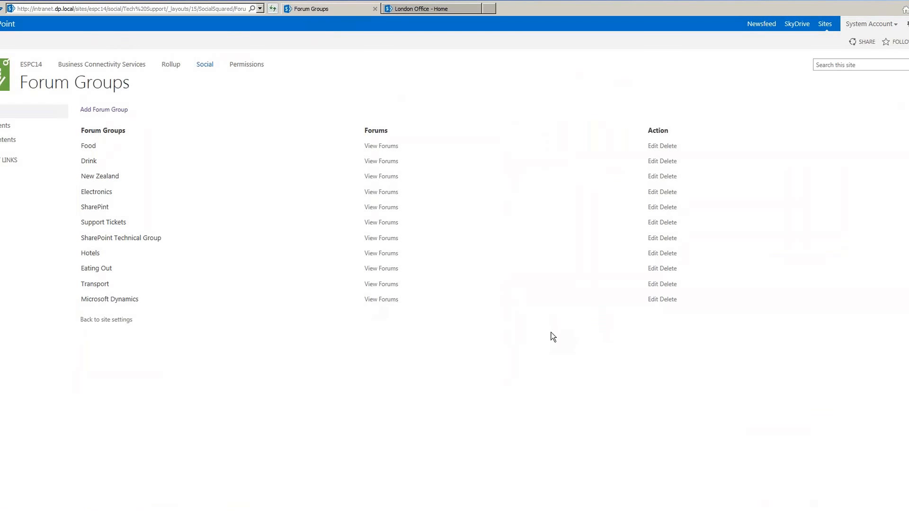
click(384, 300)
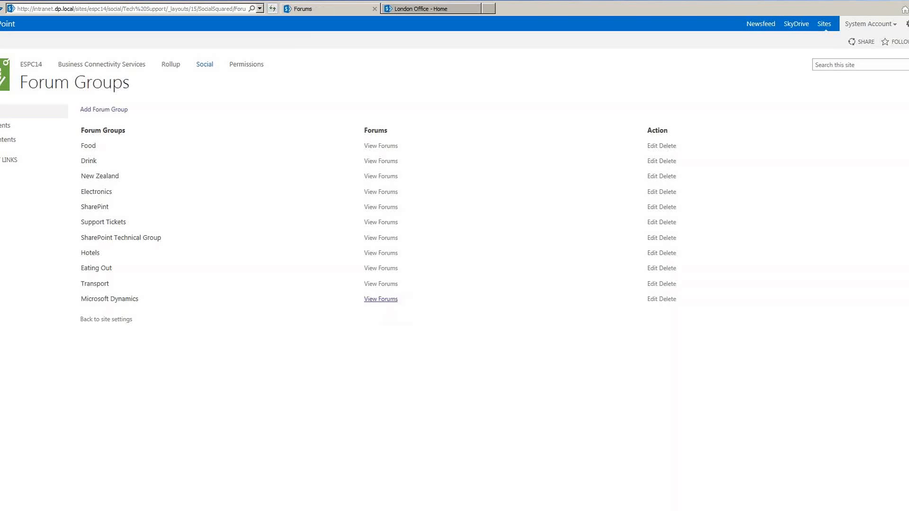
- Add the forum 'Dynamics Browser Support Questions', using its name as the description
click(95, 110)
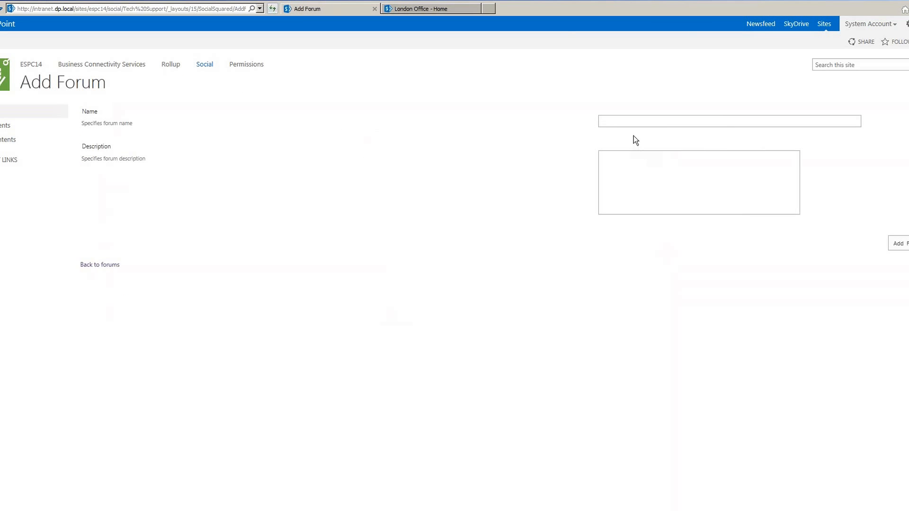
text(Dy)
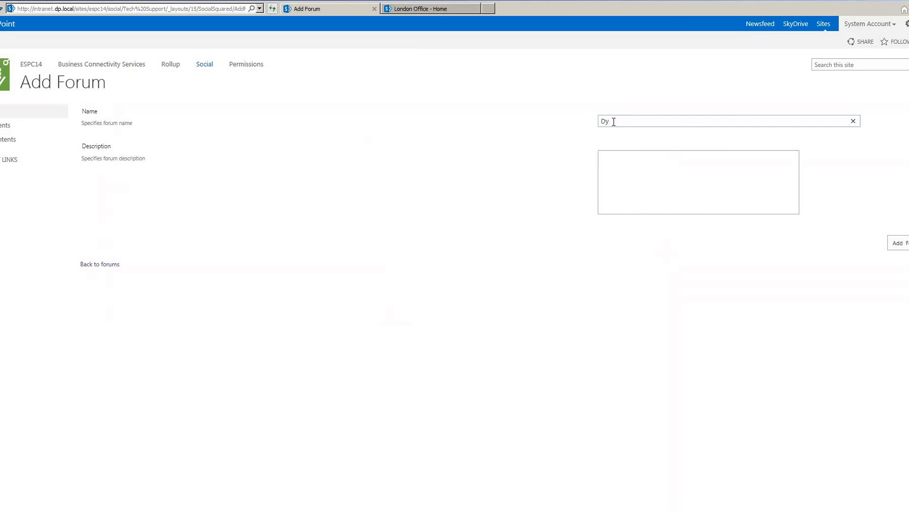
text(namics Browser Support Que)
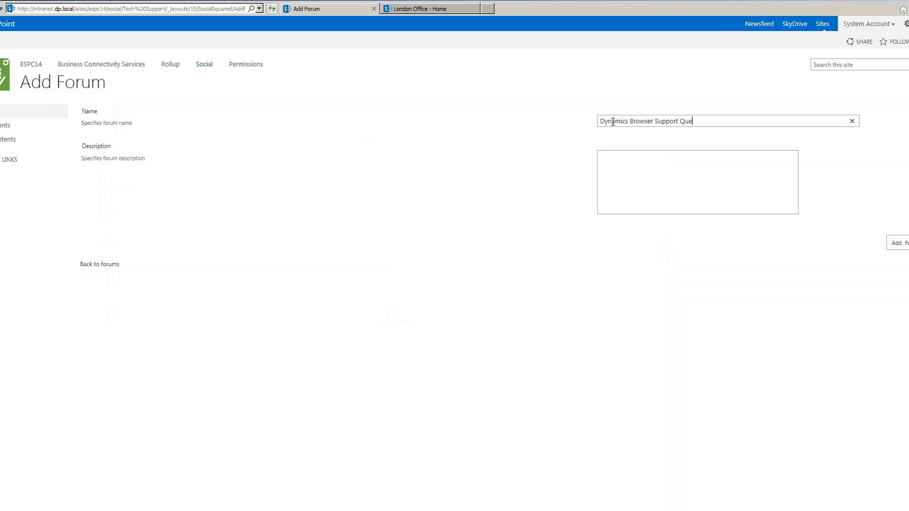
text(stions)
key(ctrl+a)
key(ctrl+c)
click(621, 173)
key(ctrl+v)
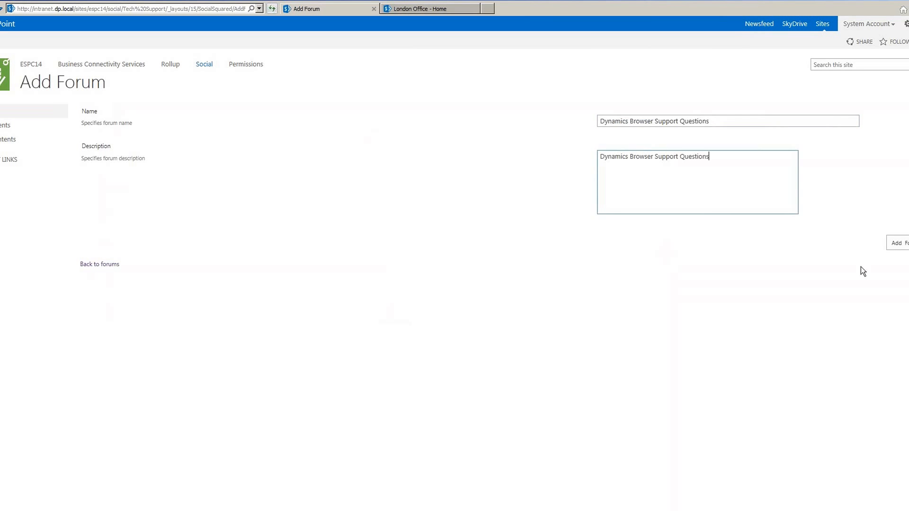
click(902, 247)
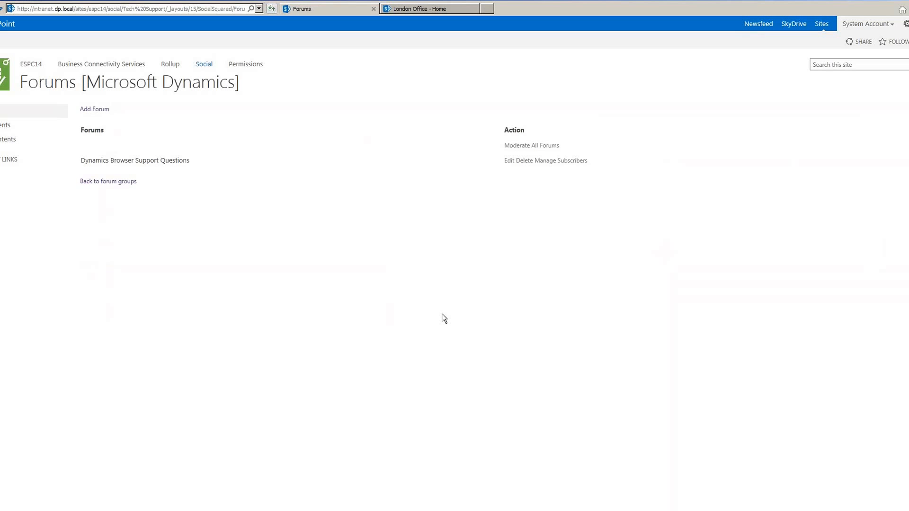
- Add the forum 'Dynamics Outlook Client Questions', using its name as the description
click(93, 110)
click(641, 122)
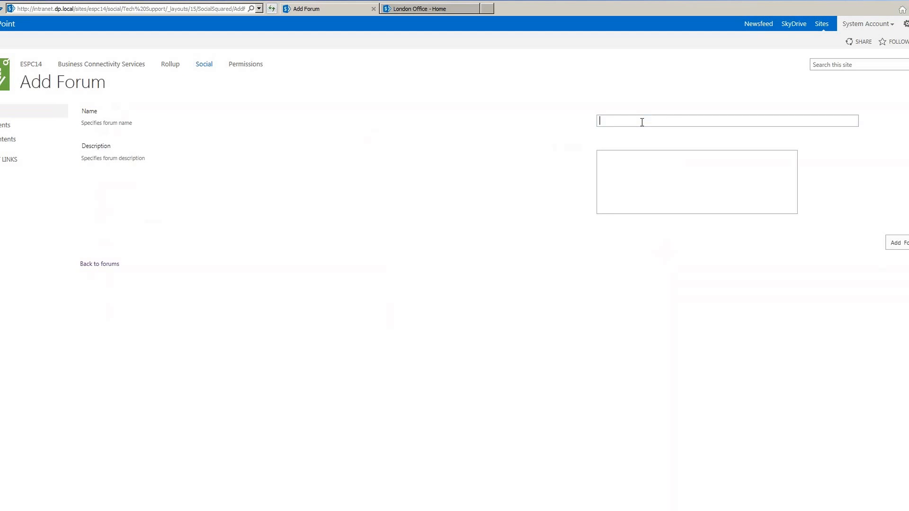
text(Dynamics Ouy)
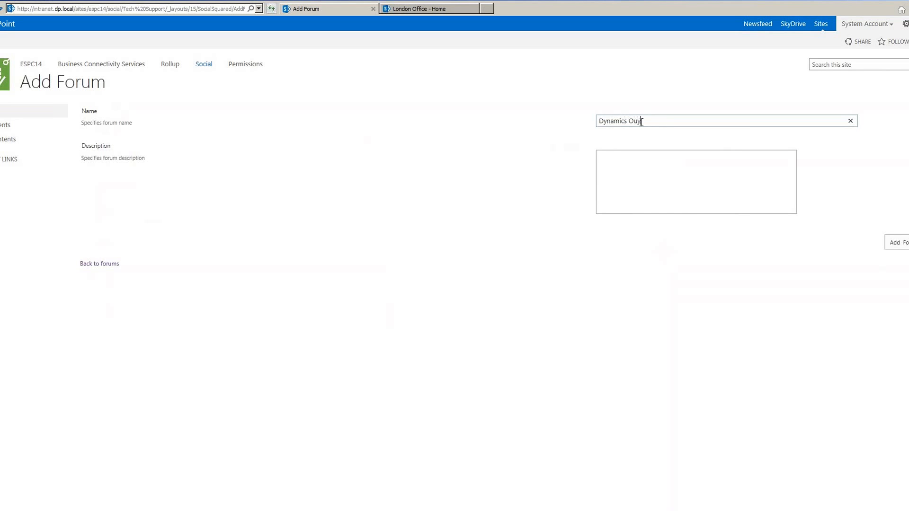
key(BackSpace)
text(tlook Client Questions)
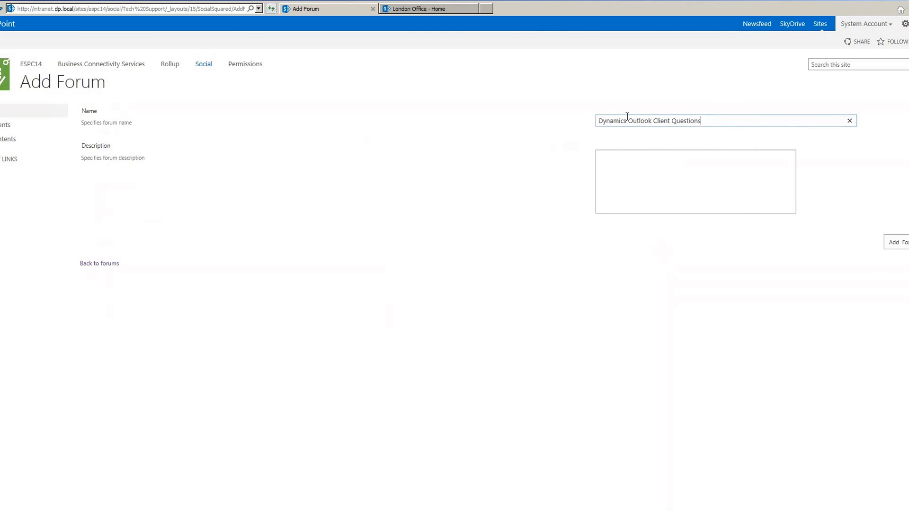
key(ctrl+a)
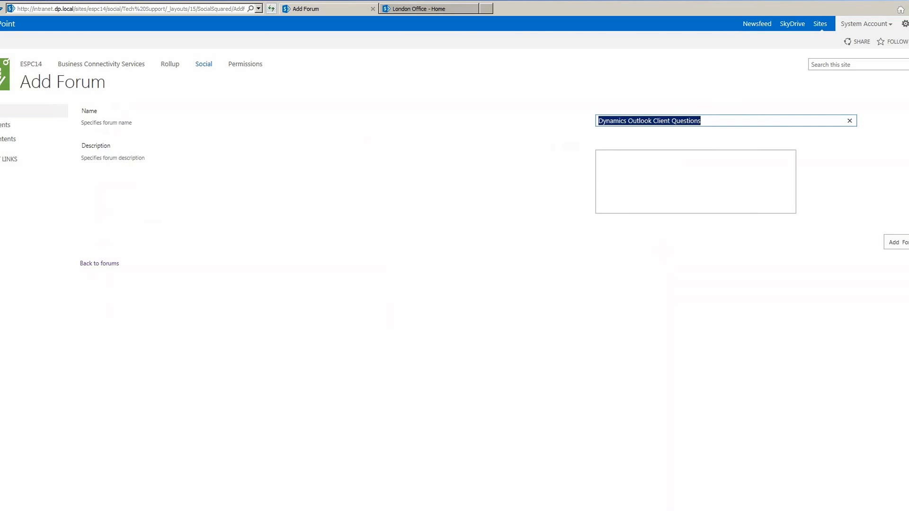
key(ctrl+c)
click(629, 176)
key(ctrl+v)
key(Tab)
key(Return)
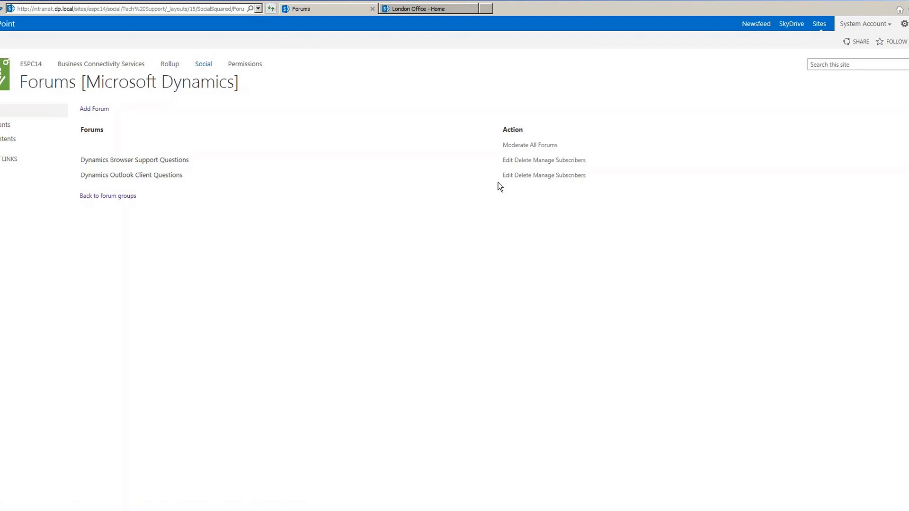
- In Dynamics Browser Support Questions settings, allow voting, keep attachments on, and enable Notify Poster
click(507, 160)
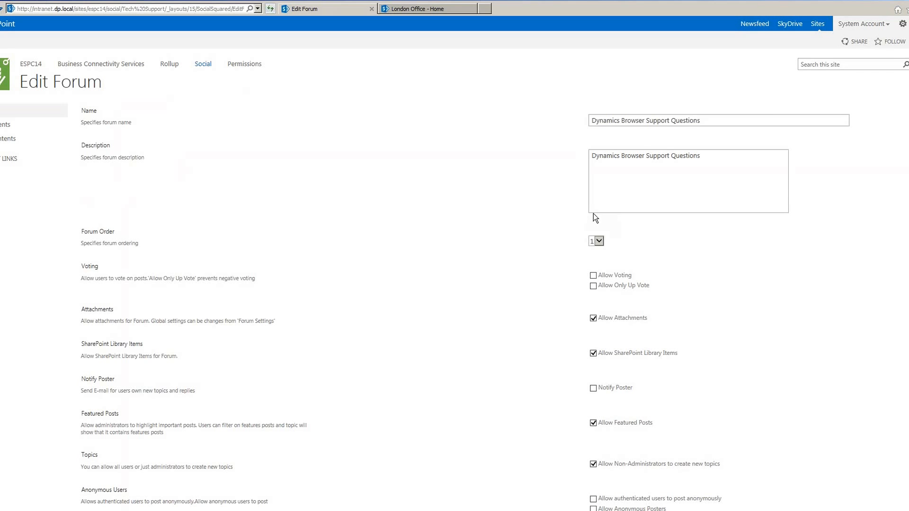
click(593, 275)
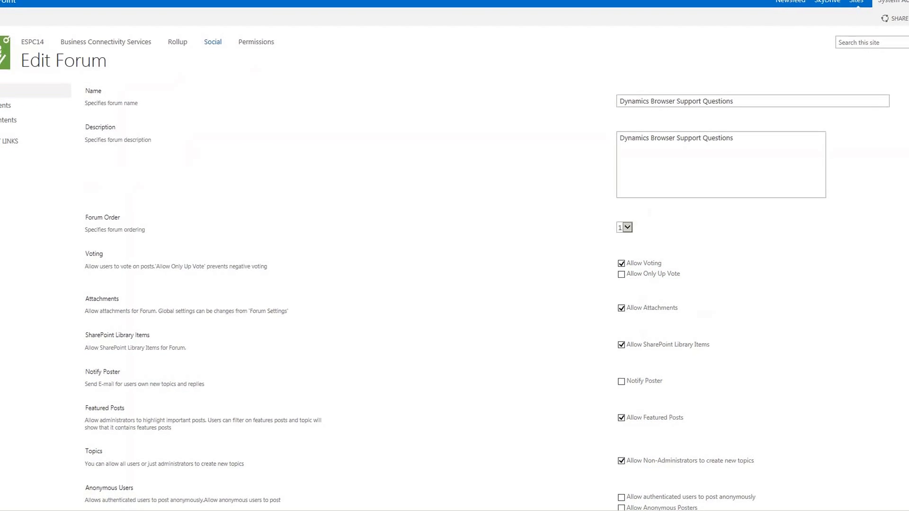
scroll(772, 203, down, 3)
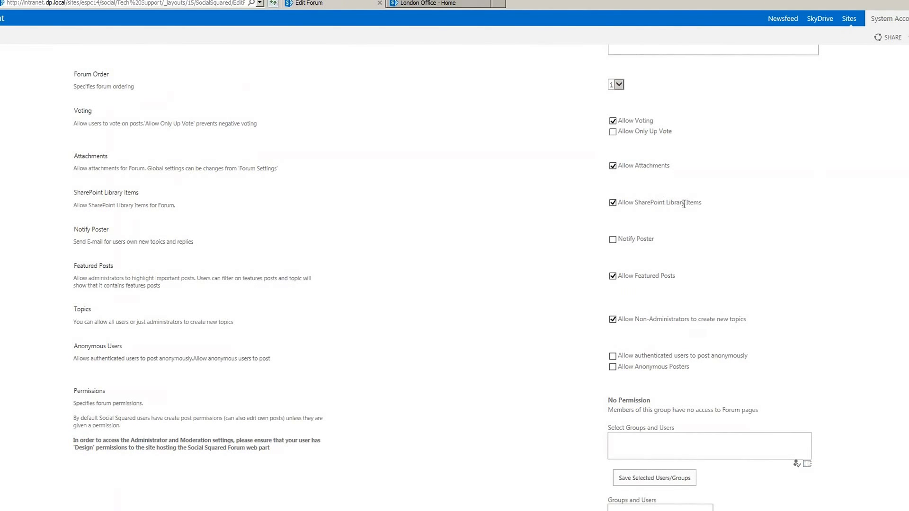
click(615, 165)
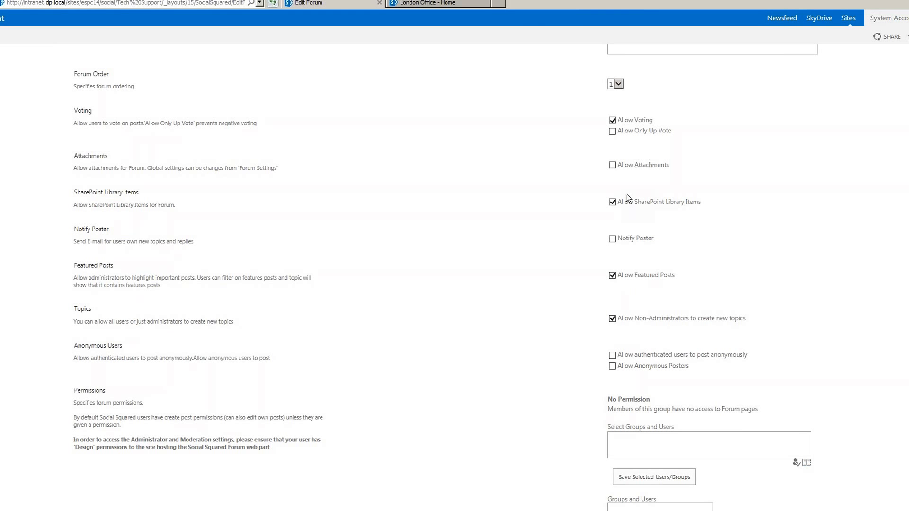
click(612, 166)
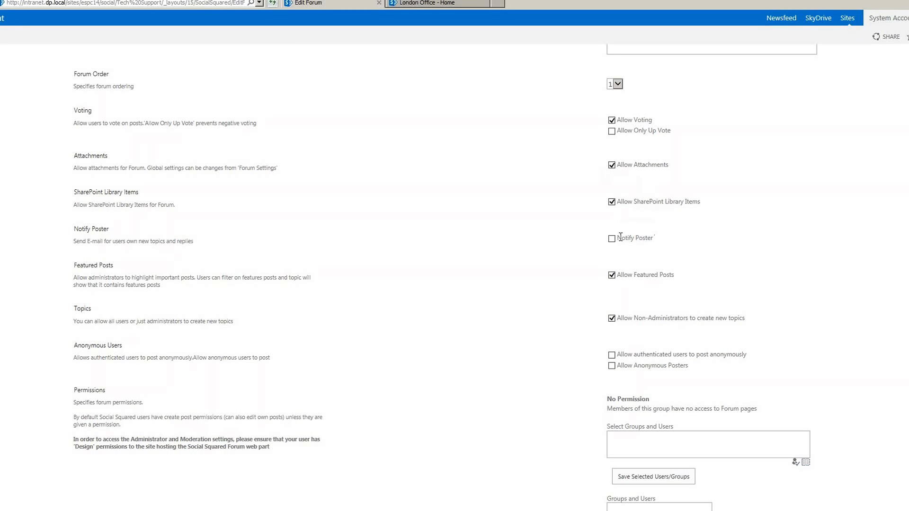
click(612, 239)
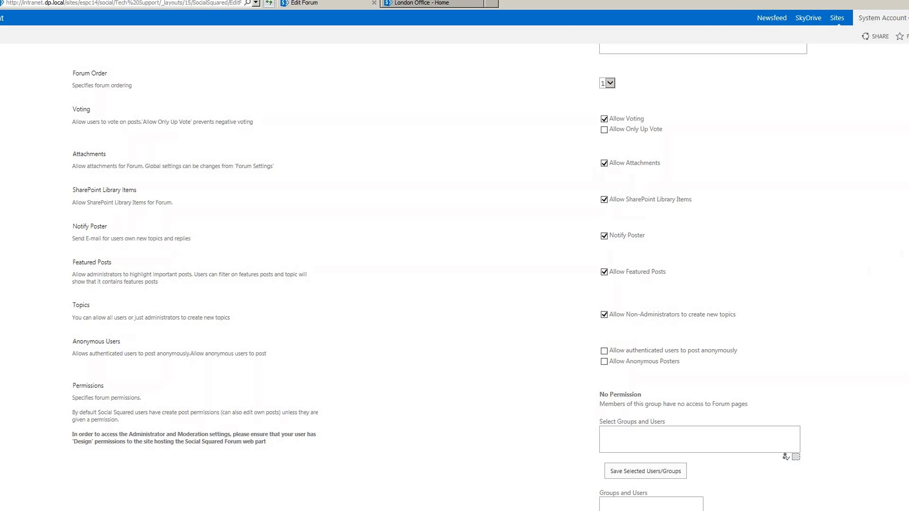
scroll(680, 202, down, 3)
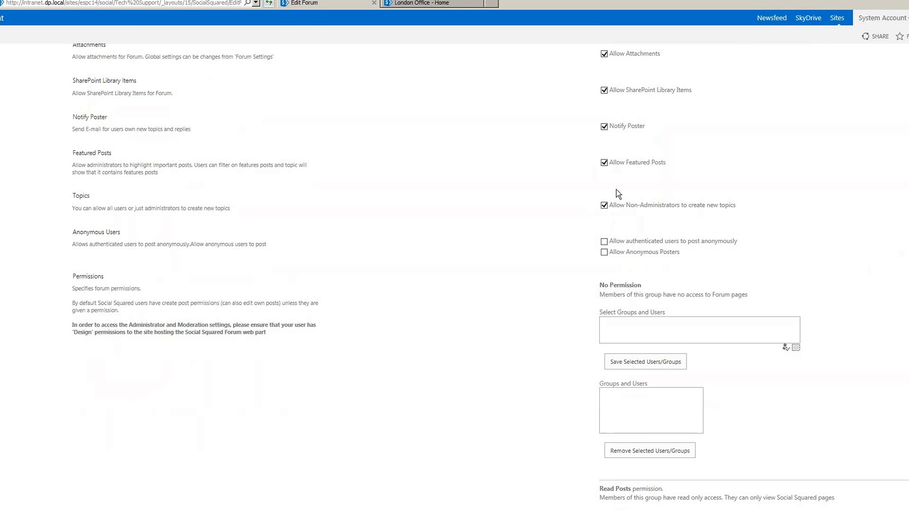
- Allow authenticated users to post anonymously, with the 'Can create replies' option ticked
click(601, 239)
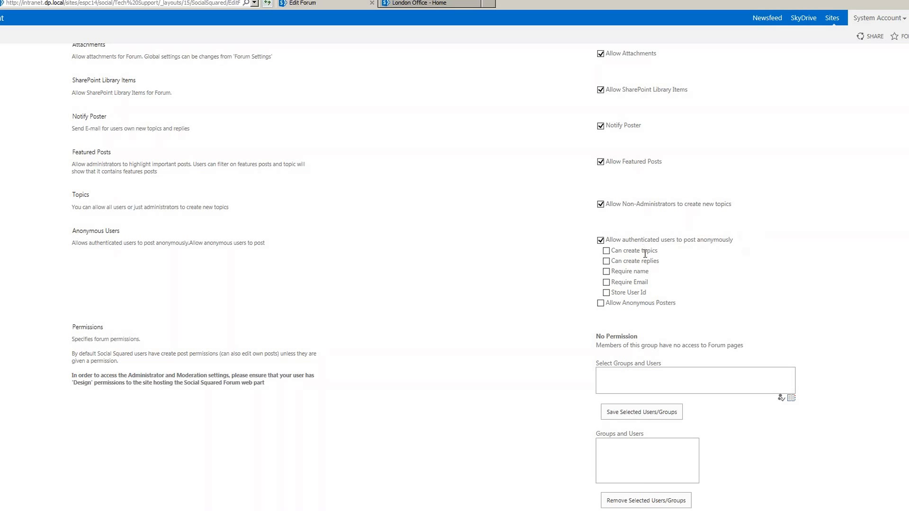
click(607, 262)
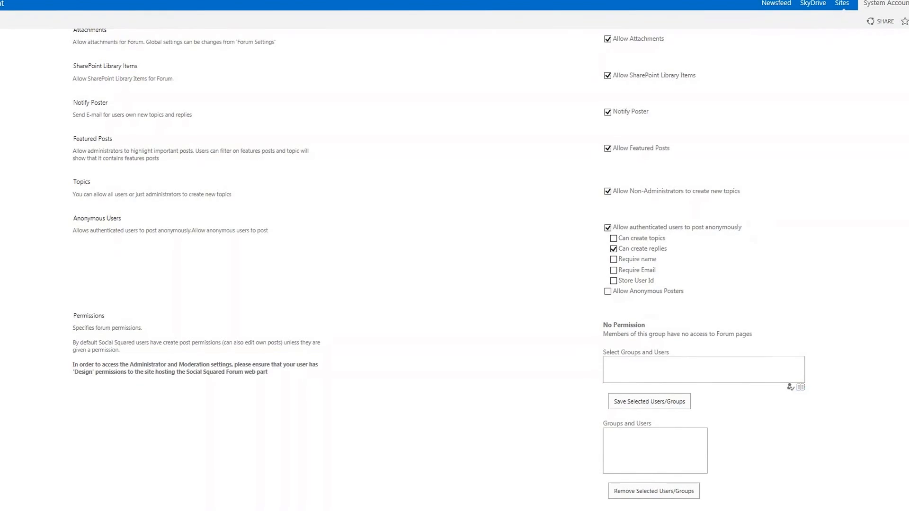
scroll(455, 256, down, 5)
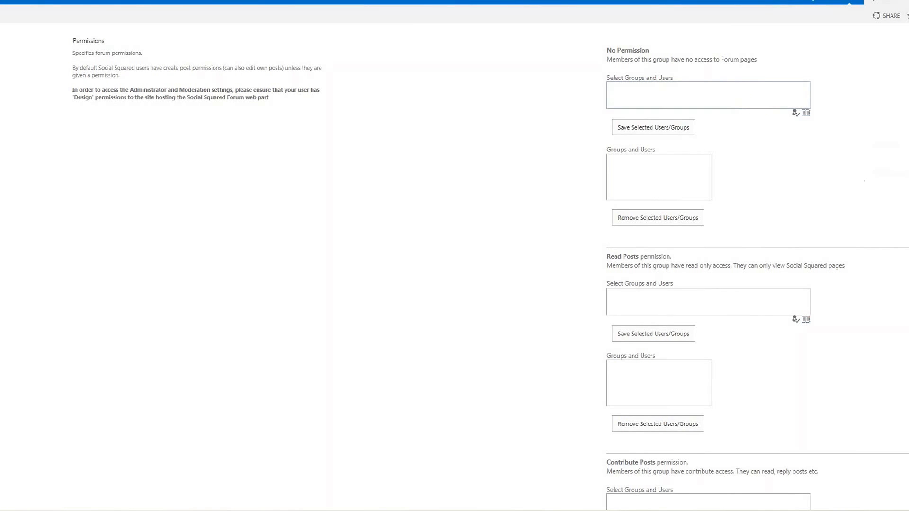
- Save the forum settings with OK and go to the Social site's forums home
scroll(822, 201, down, 3)
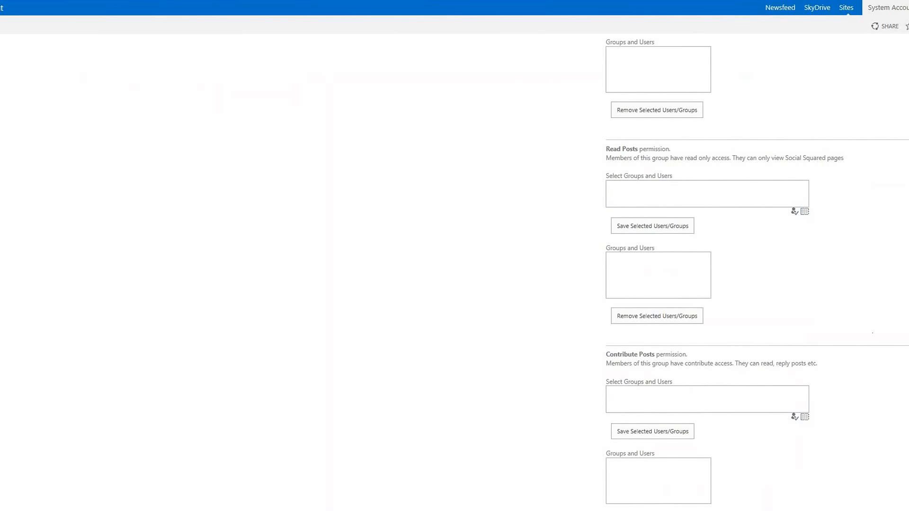
scroll(873, 333, down, 10)
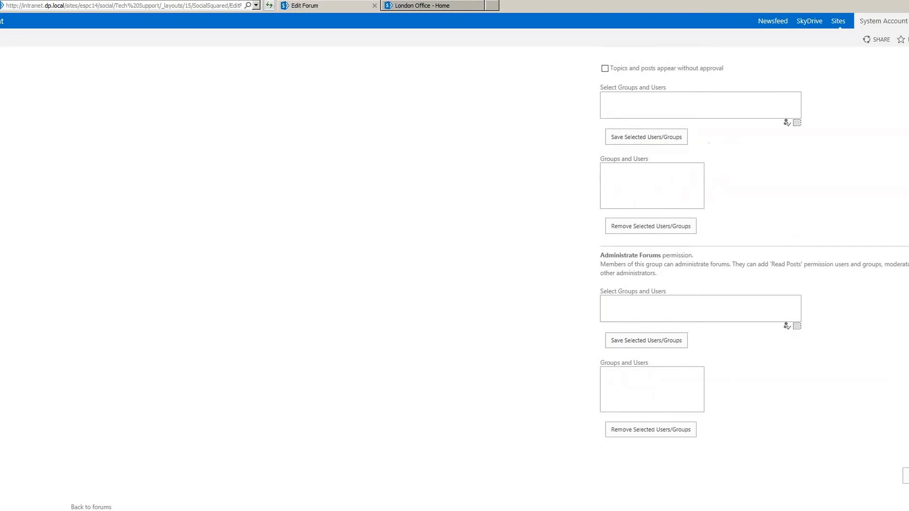
scroll(753, 284, down, 3)
click(907, 478)
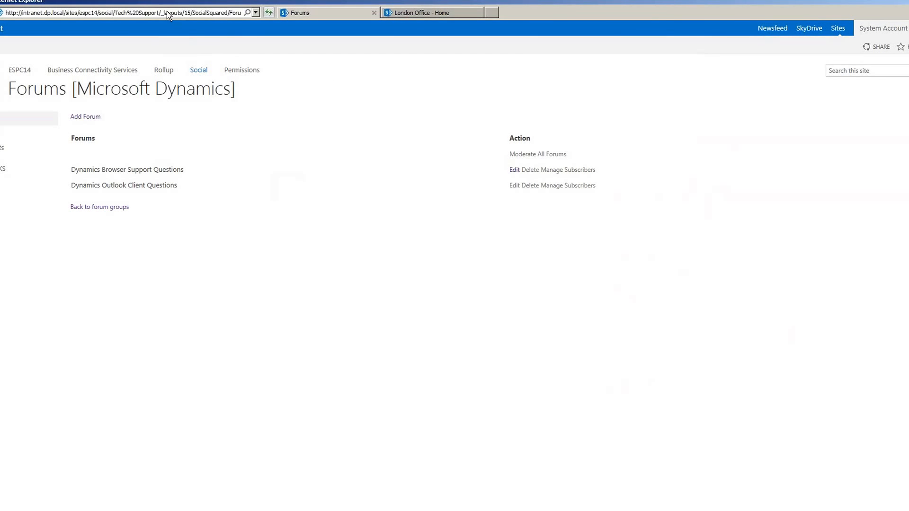
click(204, 61)
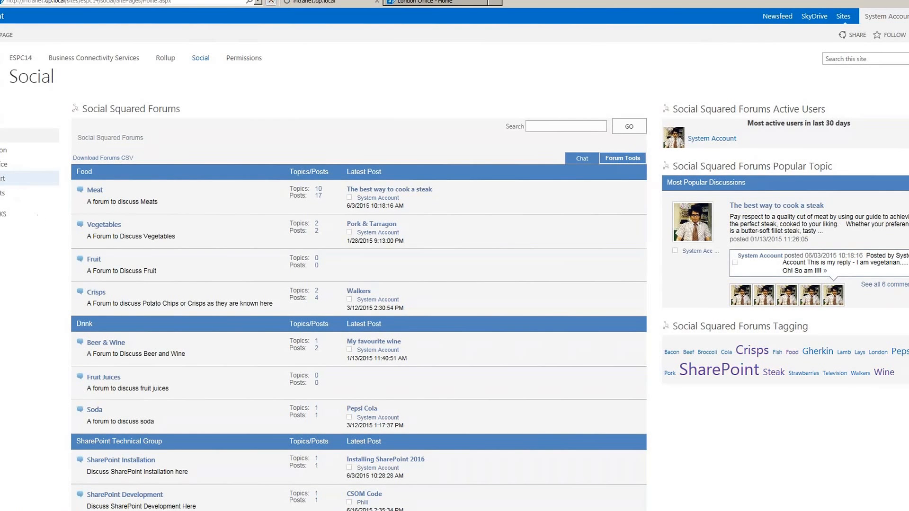
- Open Technical Support, switch its home page to edit mode, and open the forums web part menu
click(1, 179)
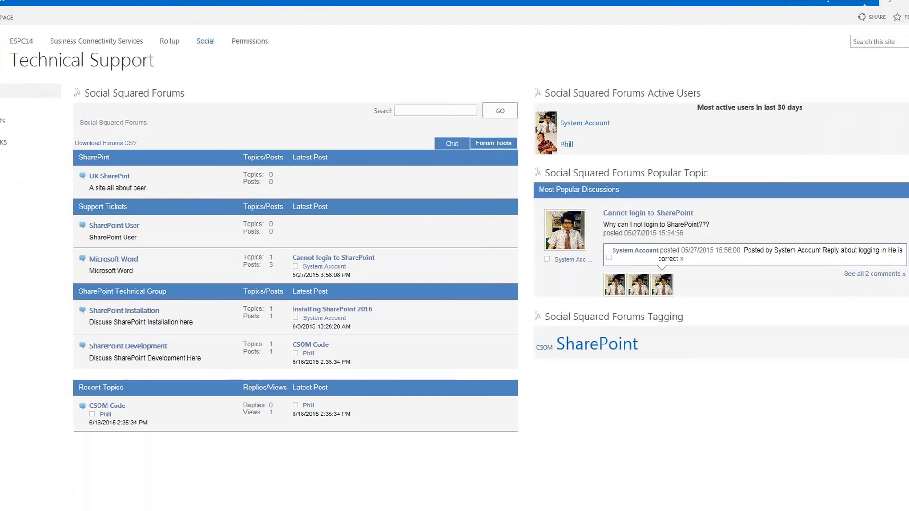
click(7, 17)
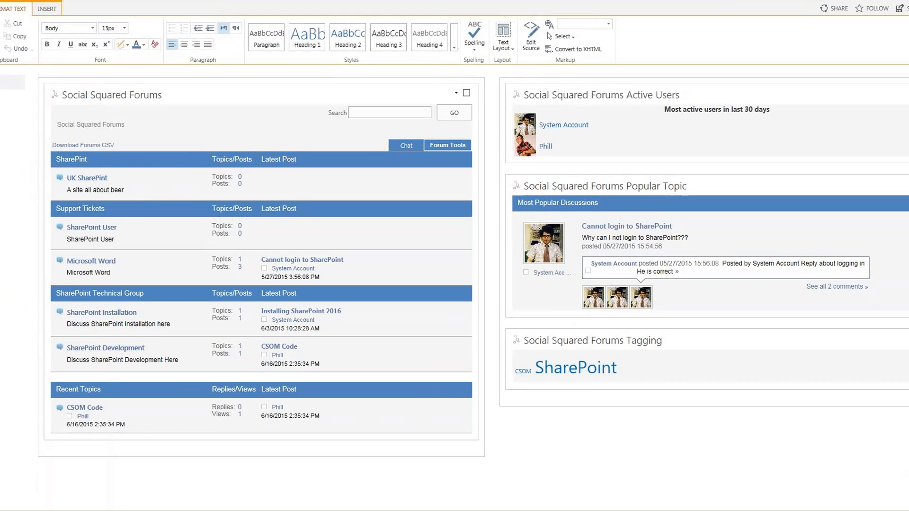
click(483, 94)
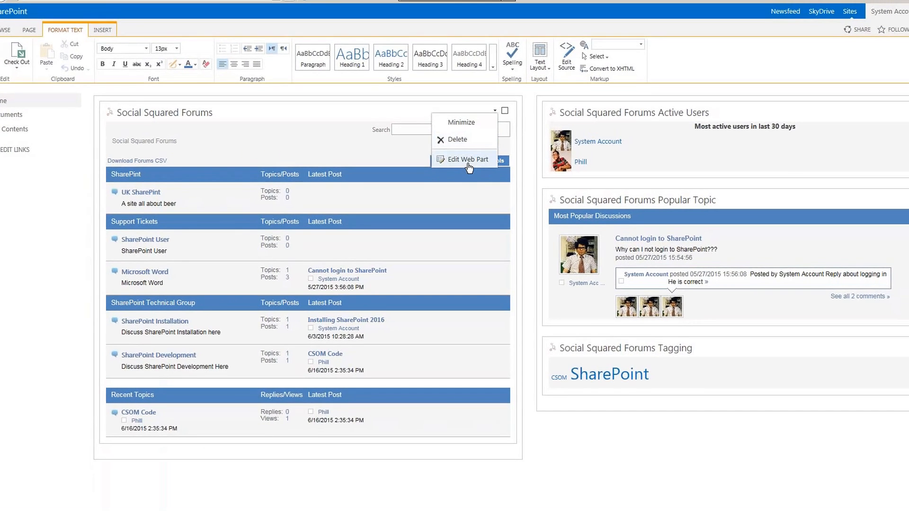
- Edit the forums web part to include the Microsoft Dynamics forum group and apply
click(467, 160)
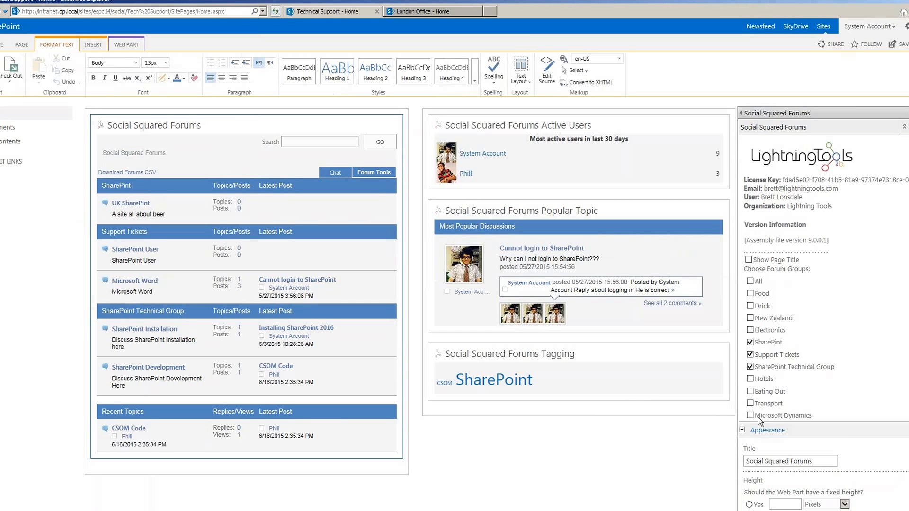
click(750, 417)
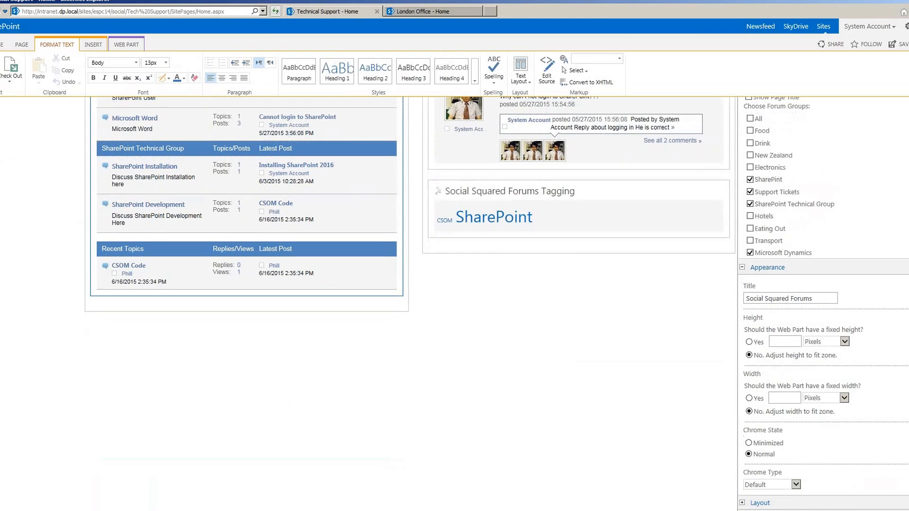
scroll(805, 403, down, 1)
click(790, 487)
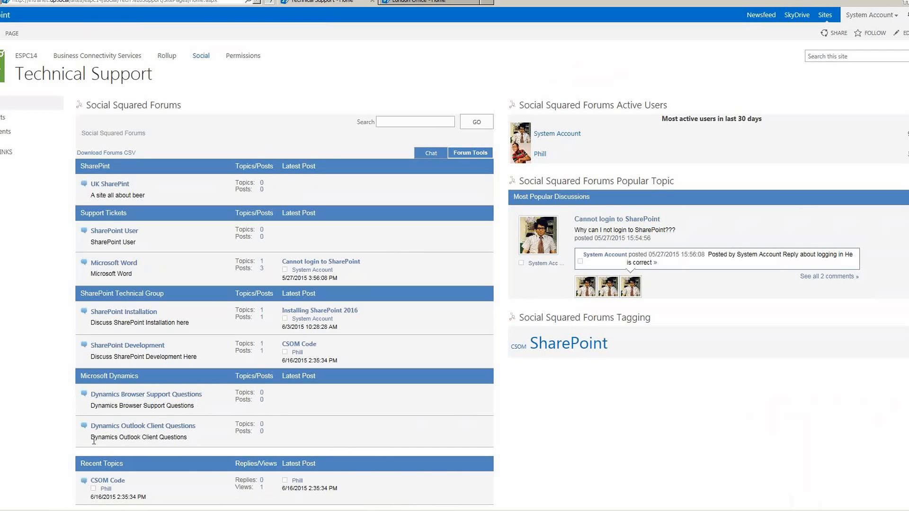
- Post 'How do I login?' with message 'I cannot login to Outlook.' and tags Outlook, Dynamics
click(180, 428)
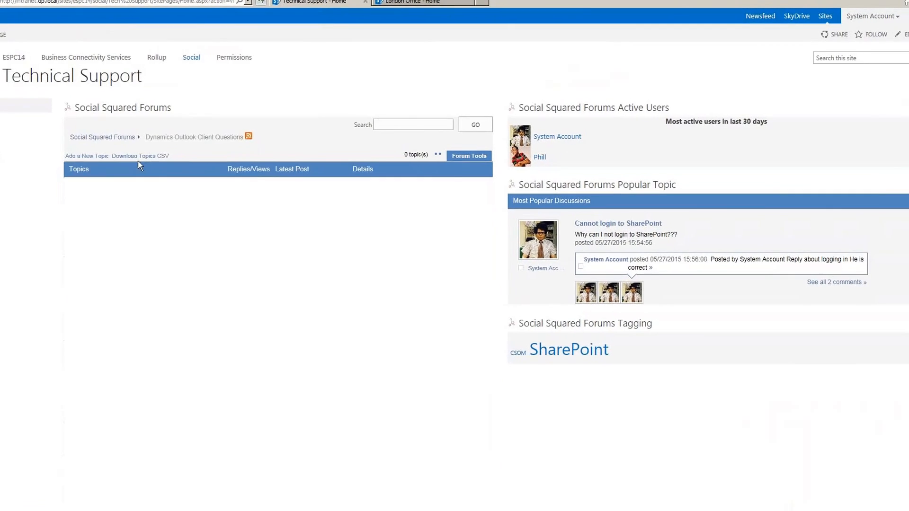
click(87, 156)
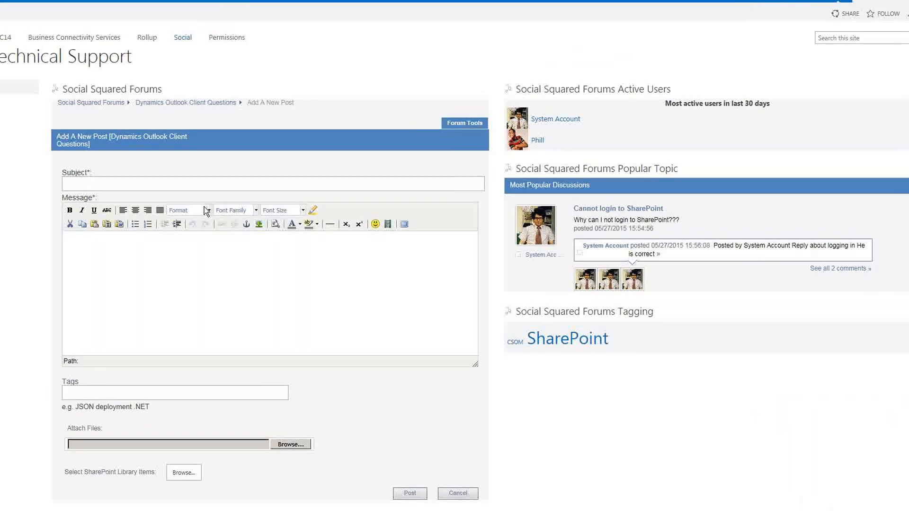
click(181, 188)
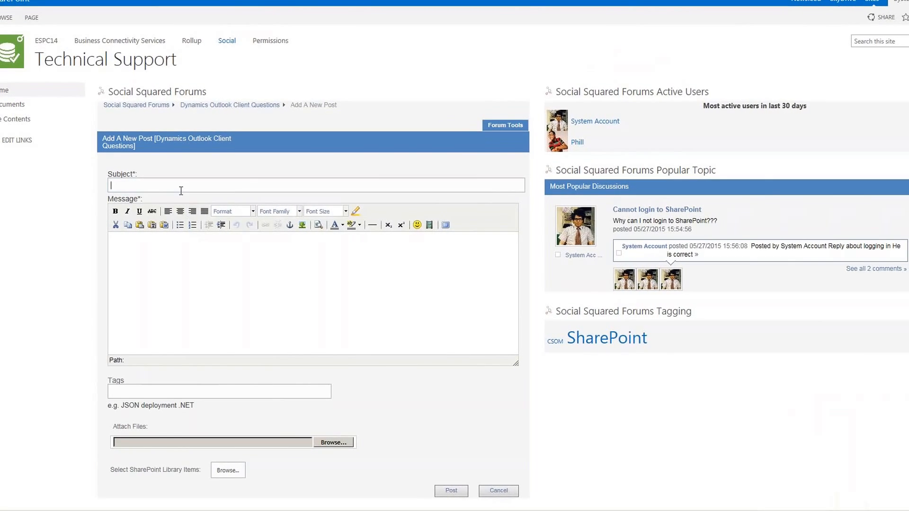
text(How do I login?)
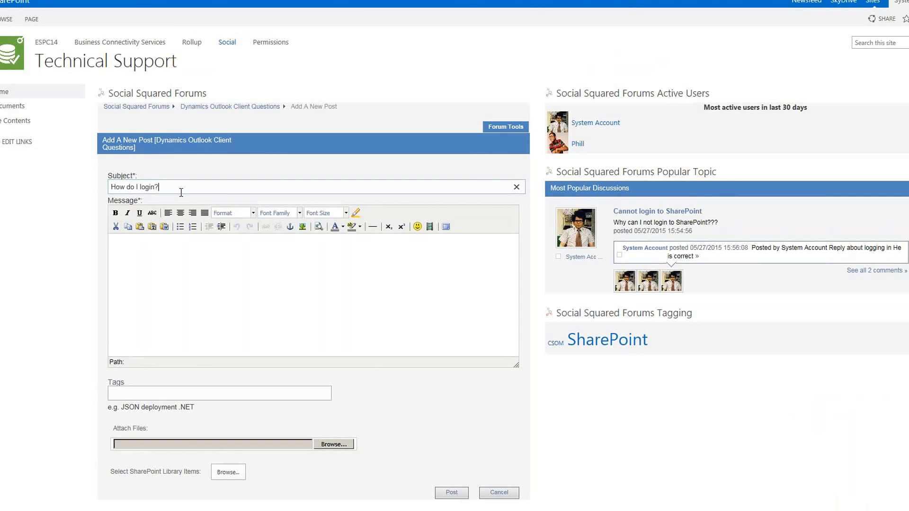
click(190, 257)
text(I cannot login to Outlook.)
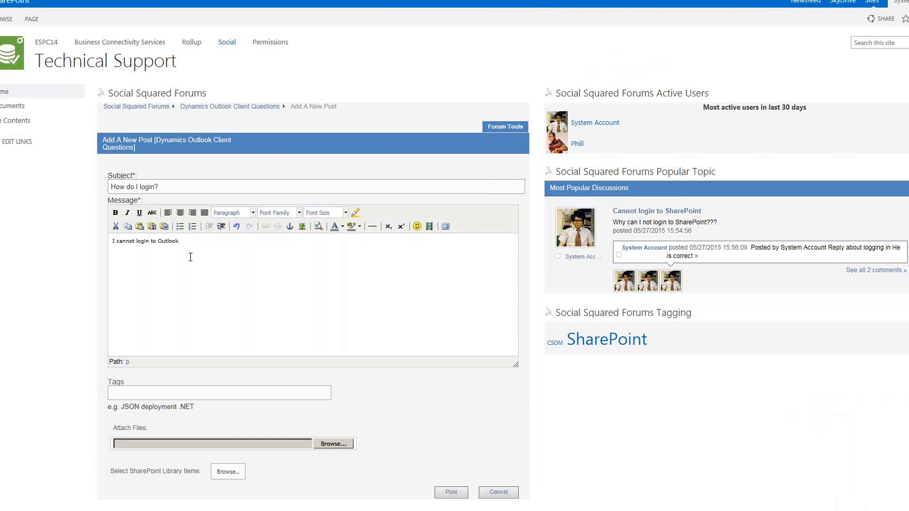
text(Outlook)
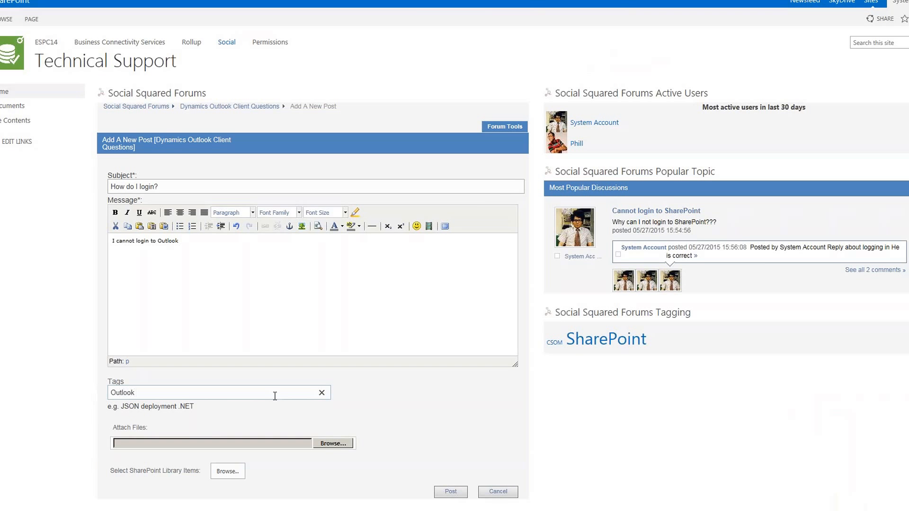
text( Dynamics)
click(440, 493)
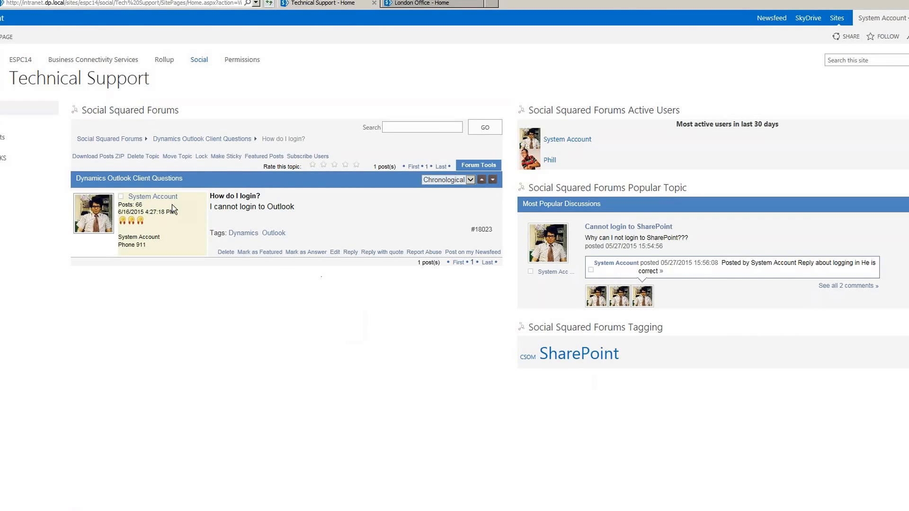
- Go back to the Social Squared Forums overview and open the Technical Support Site Settings, showing the Social Squared Forum section
click(132, 140)
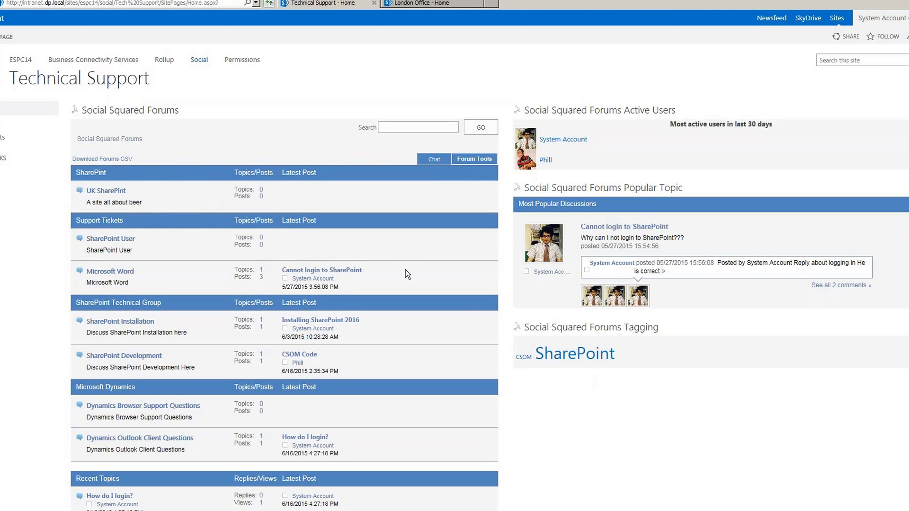
click(906, 18)
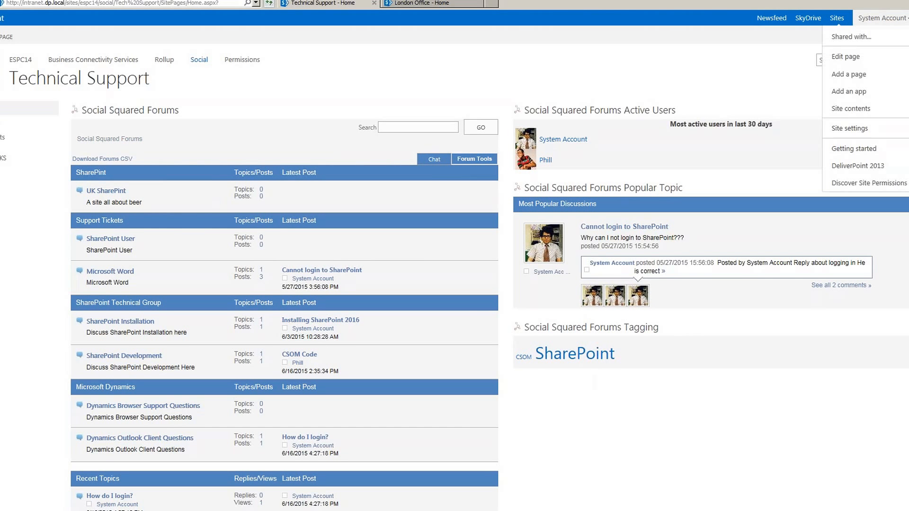
click(872, 129)
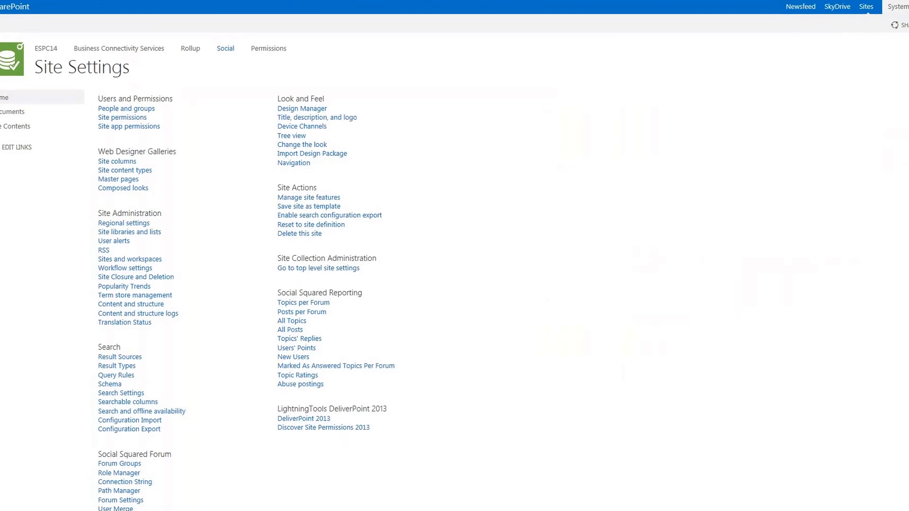
scroll(823, 279, down, 3)
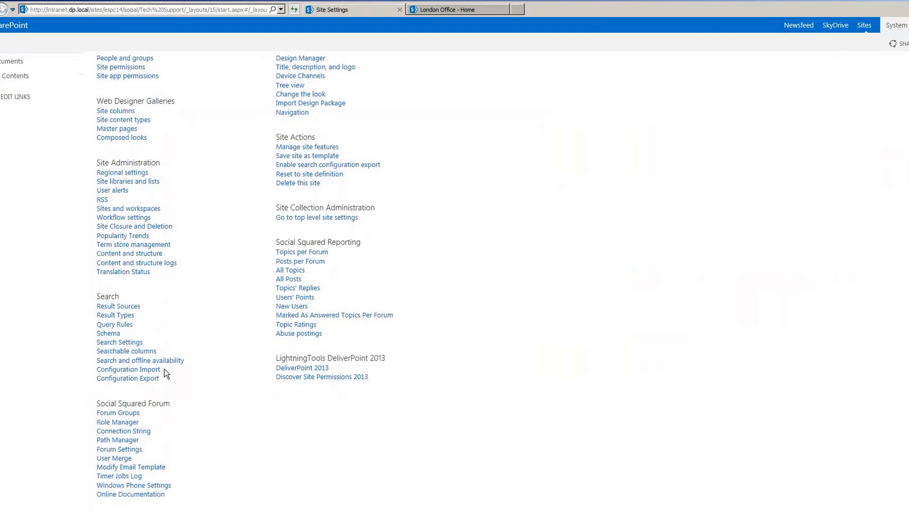
click(126, 440)
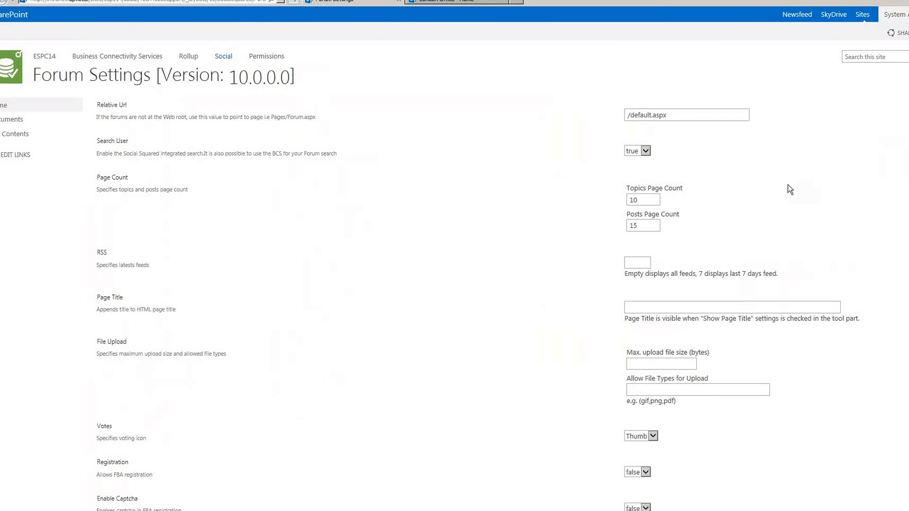
click(653, 364)
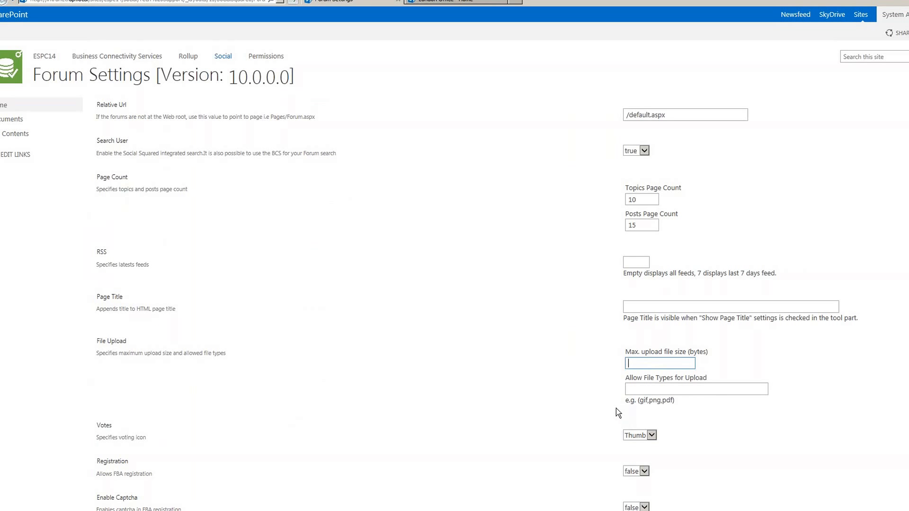
click(658, 387)
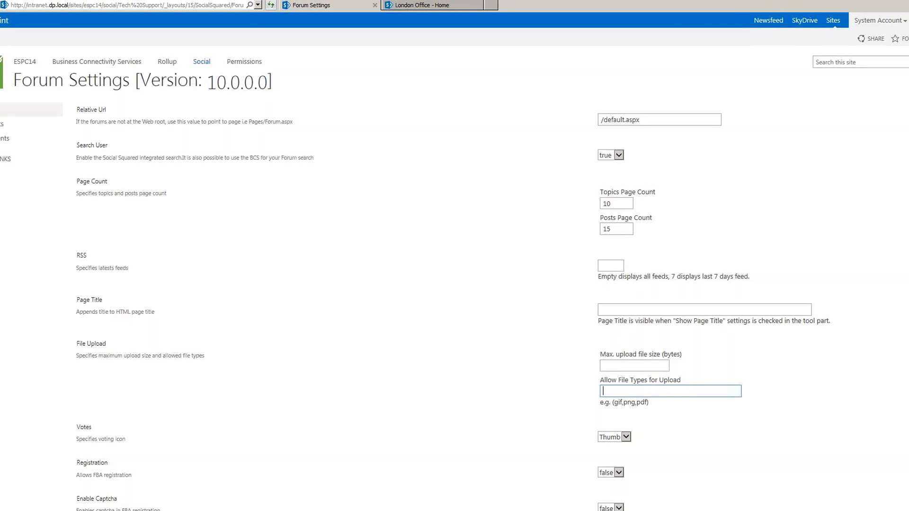
scroll(415, 278, down, 3)
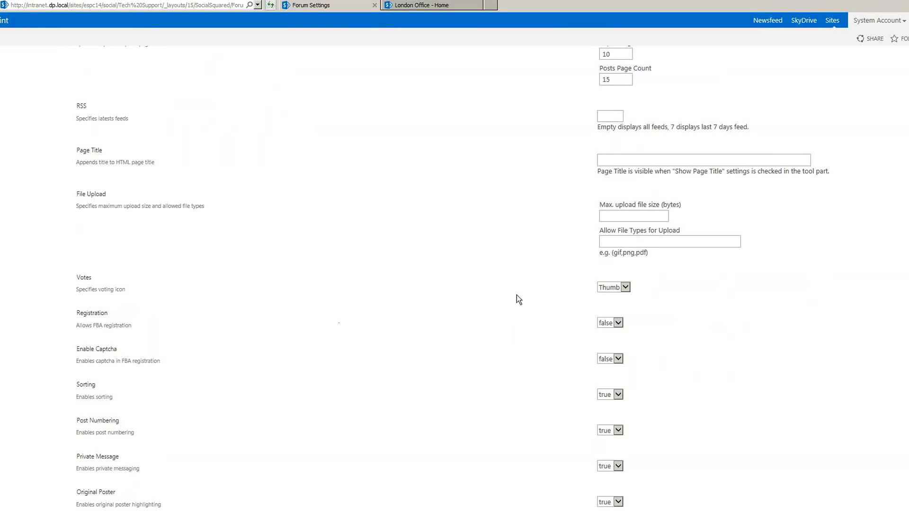
click(621, 288)
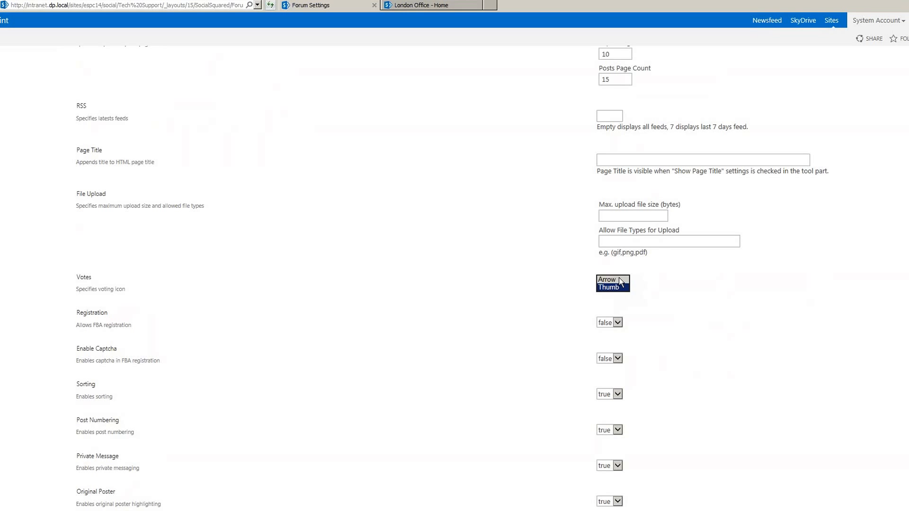
click(672, 309)
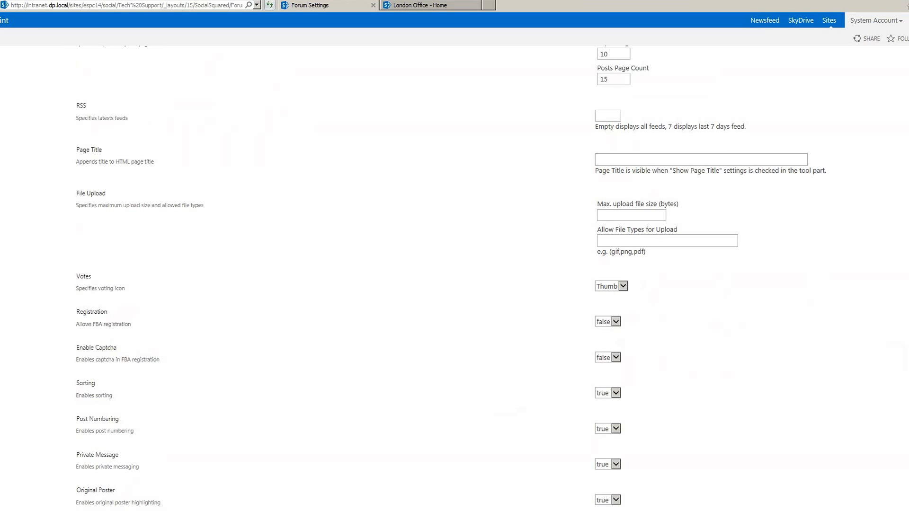
scroll(455, 274, down, 4)
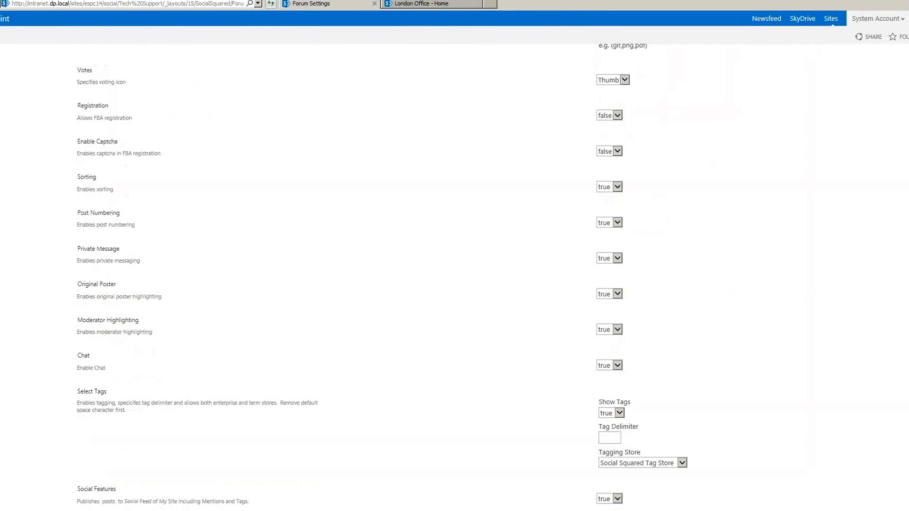
scroll(454, 275, down, 4)
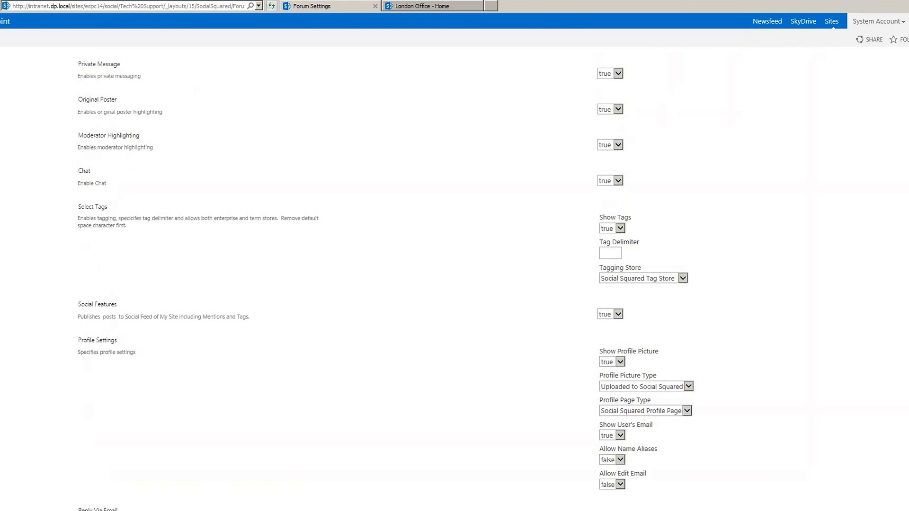
scroll(386, 280, down, 1)
scroll(863, 275, down, 1)
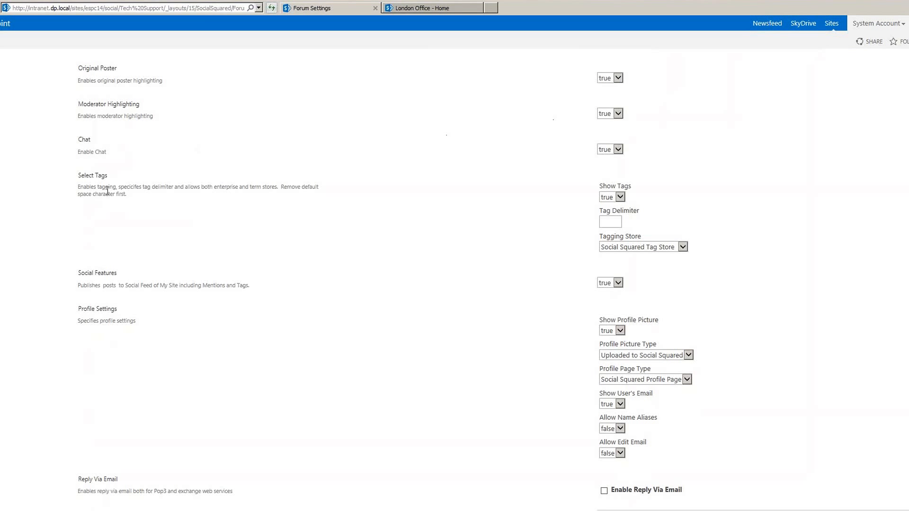
click(645, 247)
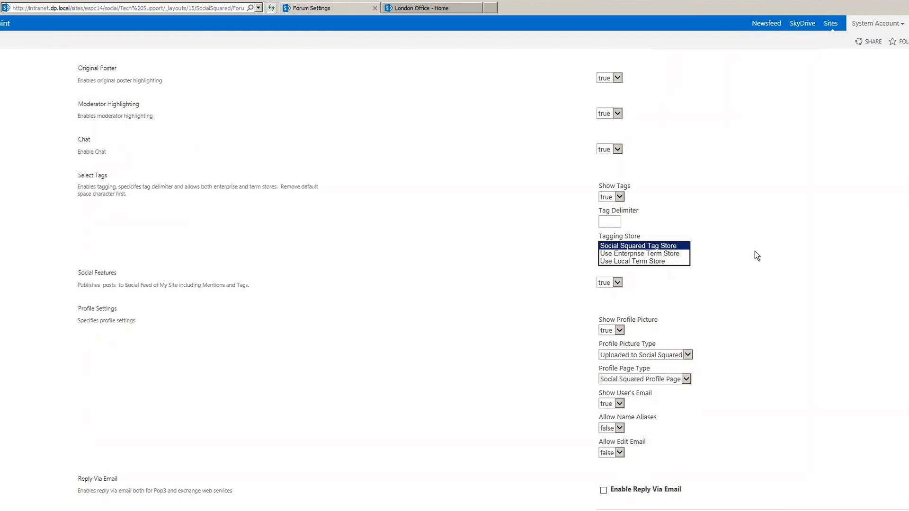
click(800, 283)
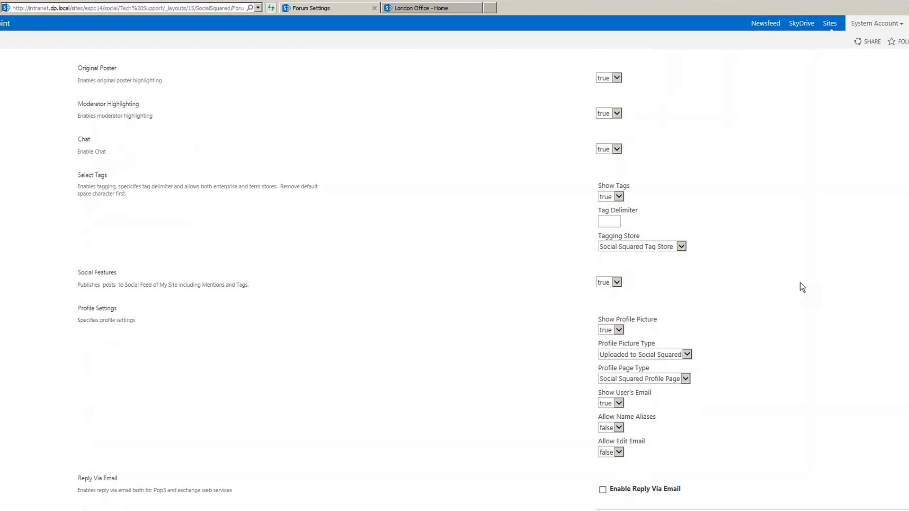
click(648, 379)
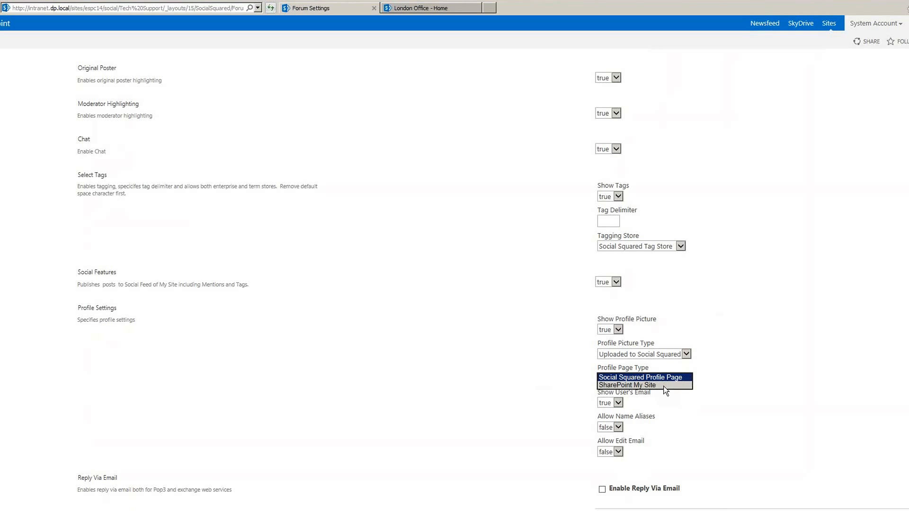
click(738, 375)
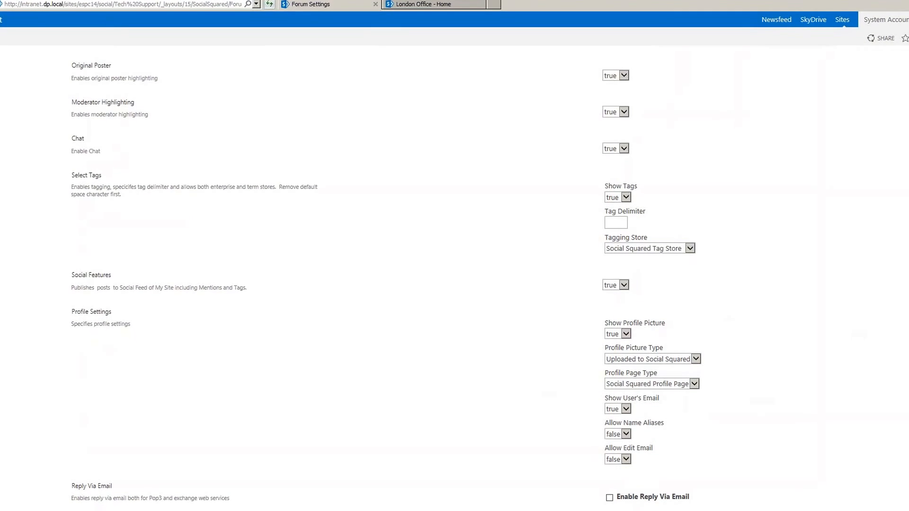
scroll(454, 256, down, 8)
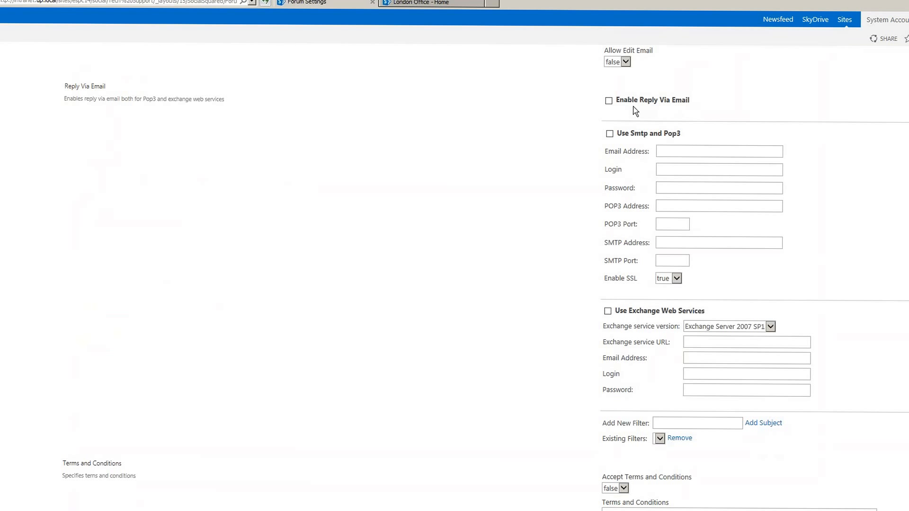
click(687, 150)
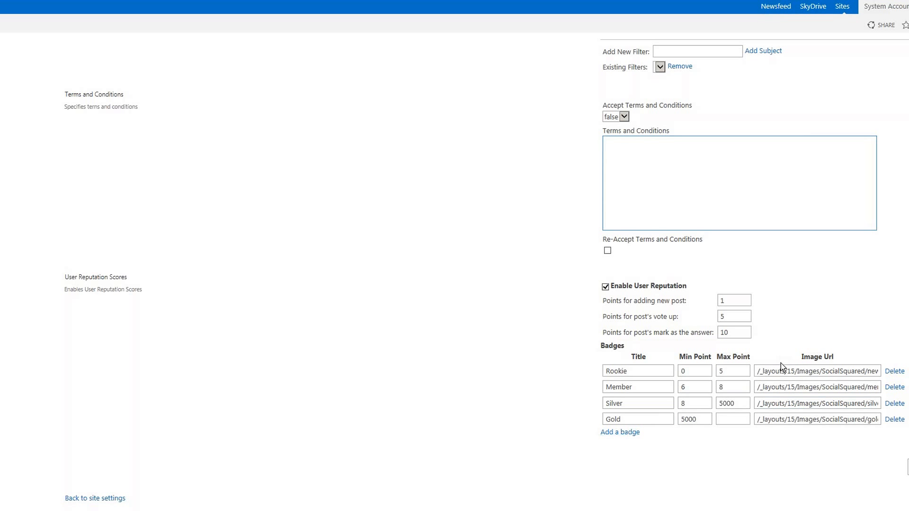
- Check the Rookie badge image URL and the new-post, vote-up and answer point fields, then save unchanged
drag(758, 372, 849, 374)
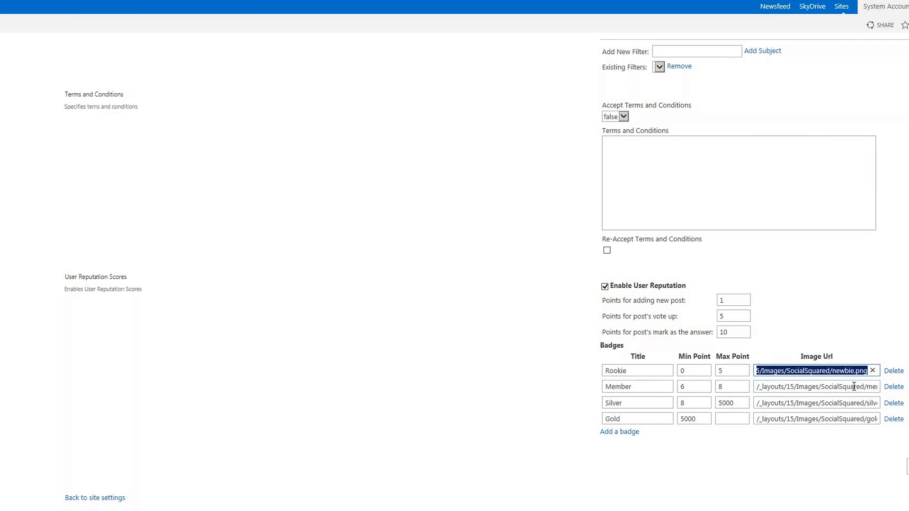
click(846, 318)
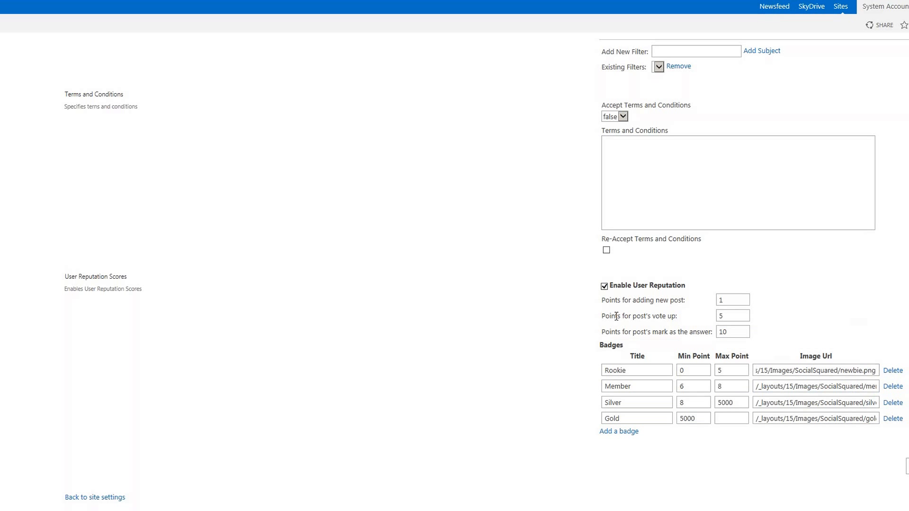
click(727, 300)
click(730, 317)
click(733, 330)
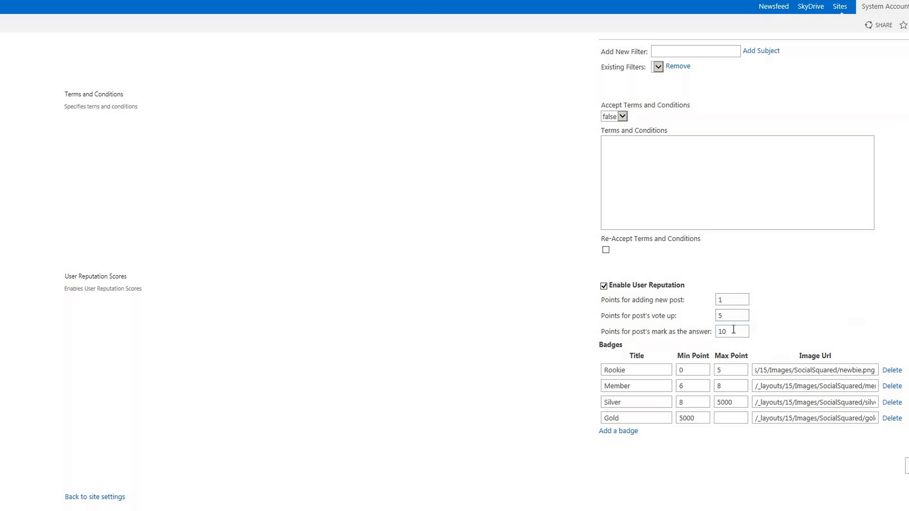
click(733, 330)
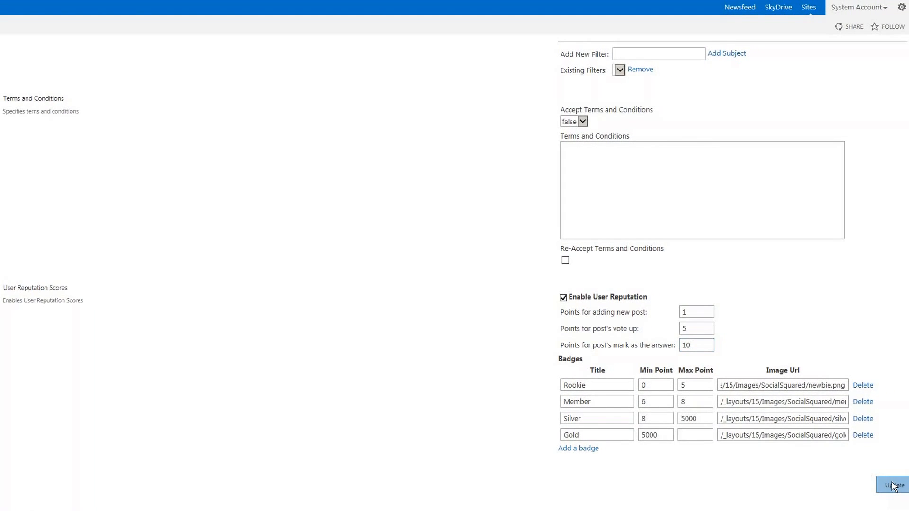
click(901, 482)
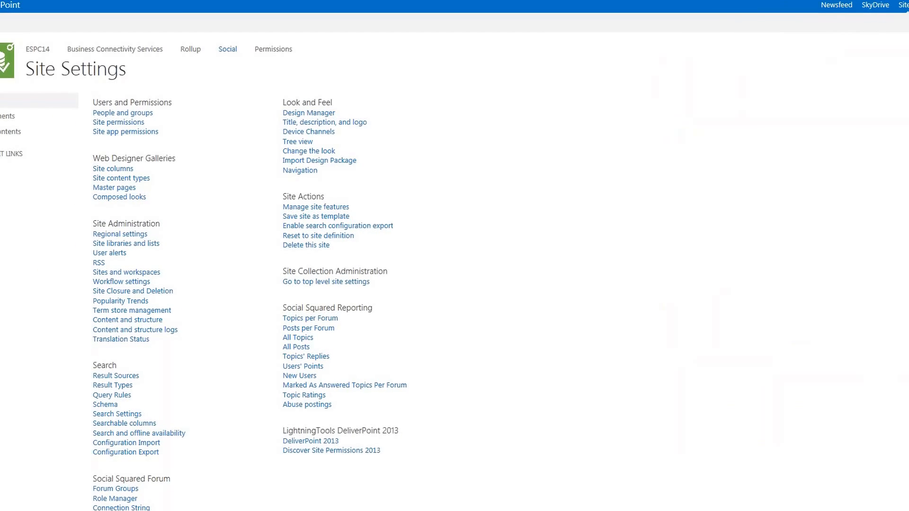
scroll(811, 457, down, 2)
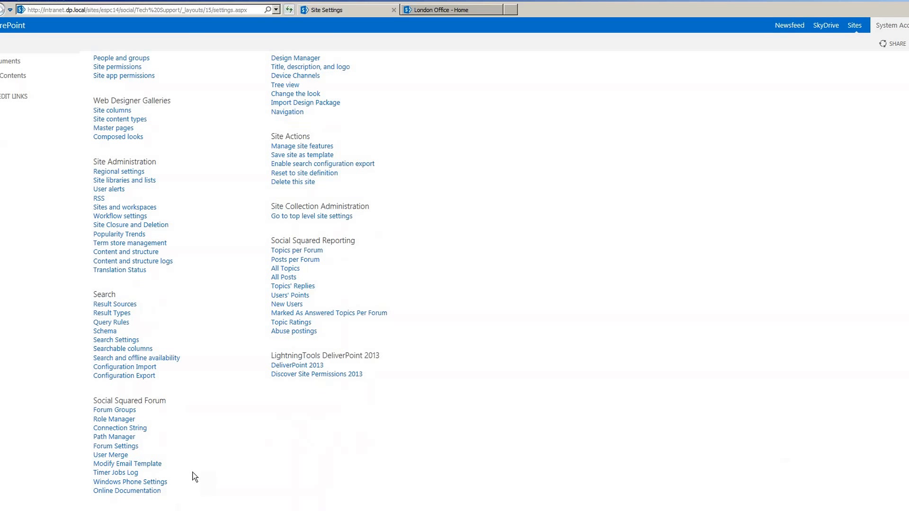
- Review the new-post notification email template, then return to the Social site's Food and Drink forums
click(121, 466)
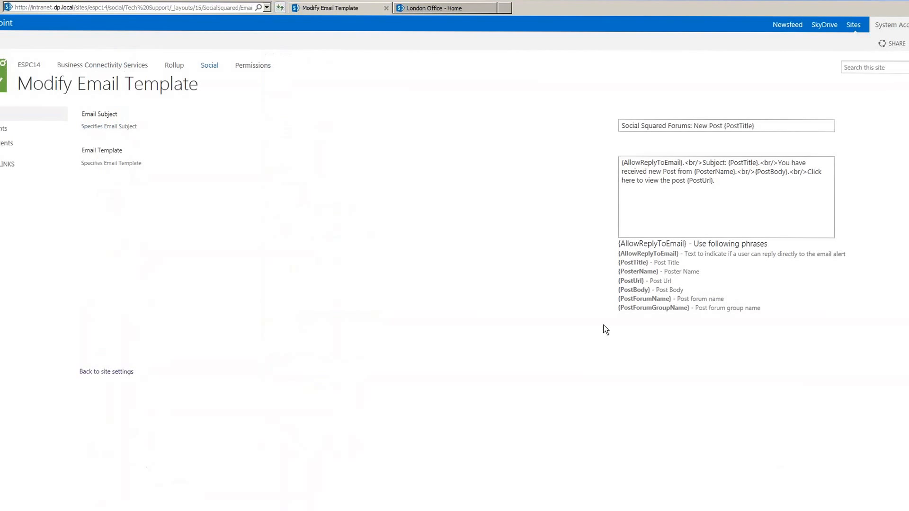
click(724, 213)
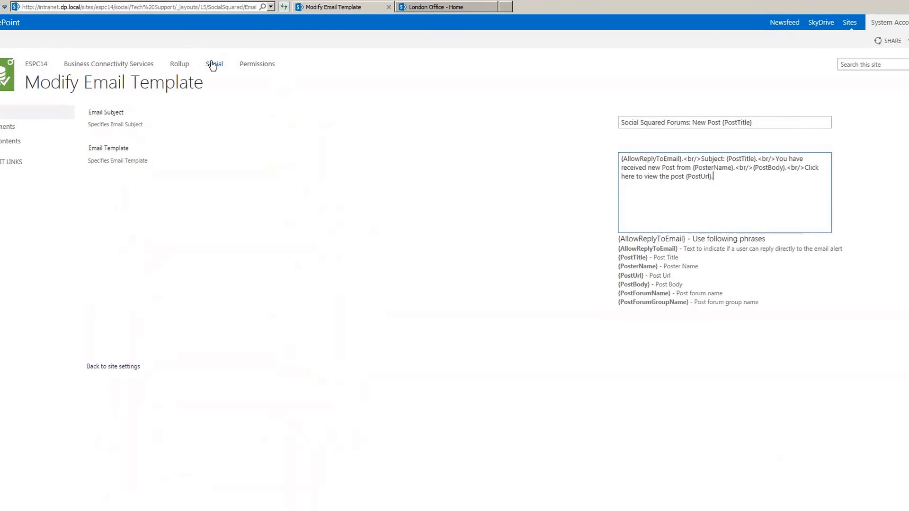
click(213, 64)
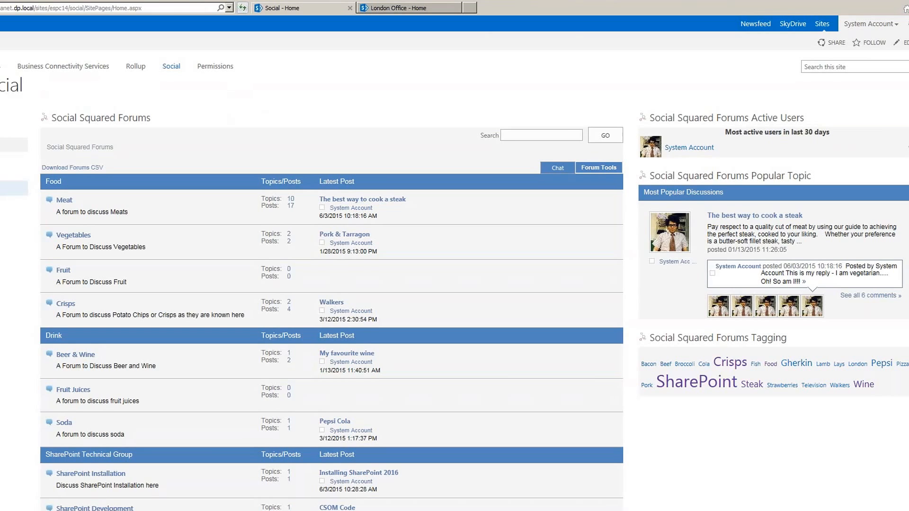
- Open the Technical Support forums, then switch Windows user to reach the log-on screen
click(14, 188)
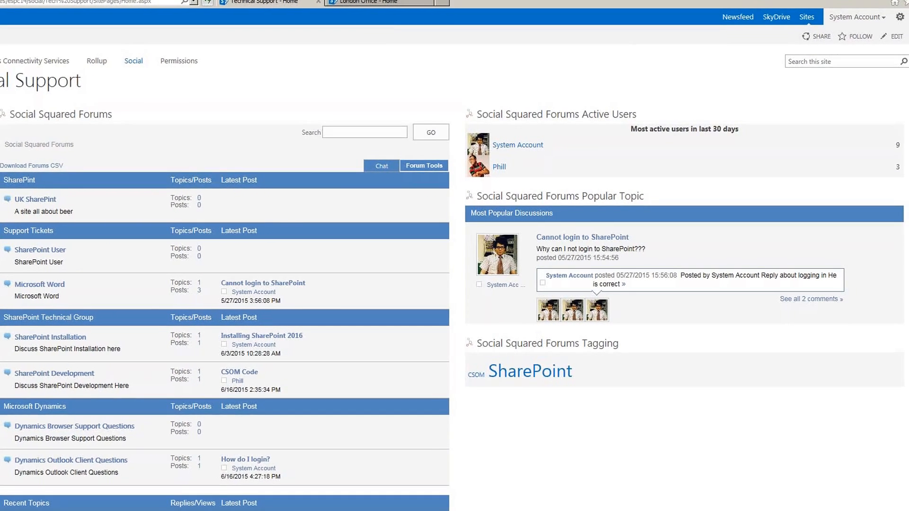
click(9, 510)
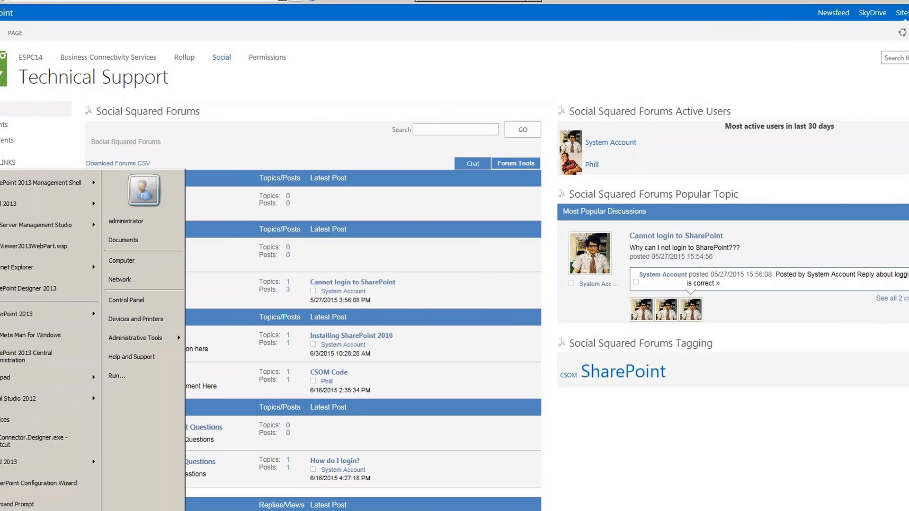
click(154, 510)
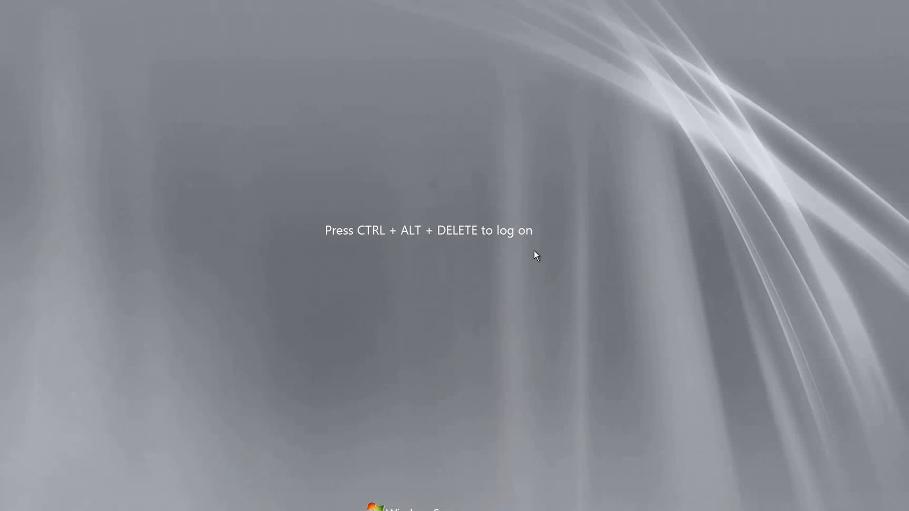
- Sign back in to the other user's account after one rejected password, dismissing the PowerPoint error
key(ctrl+alt+Delete)
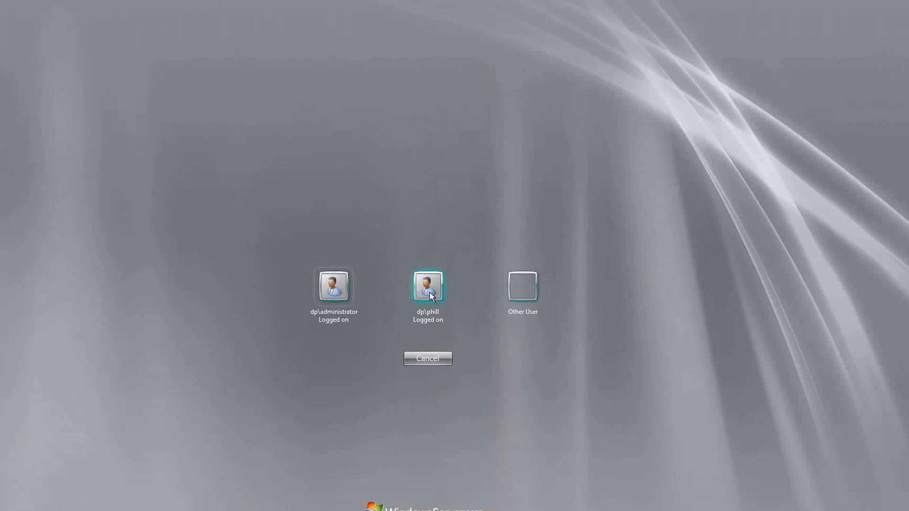
click(429, 292)
text(••••)
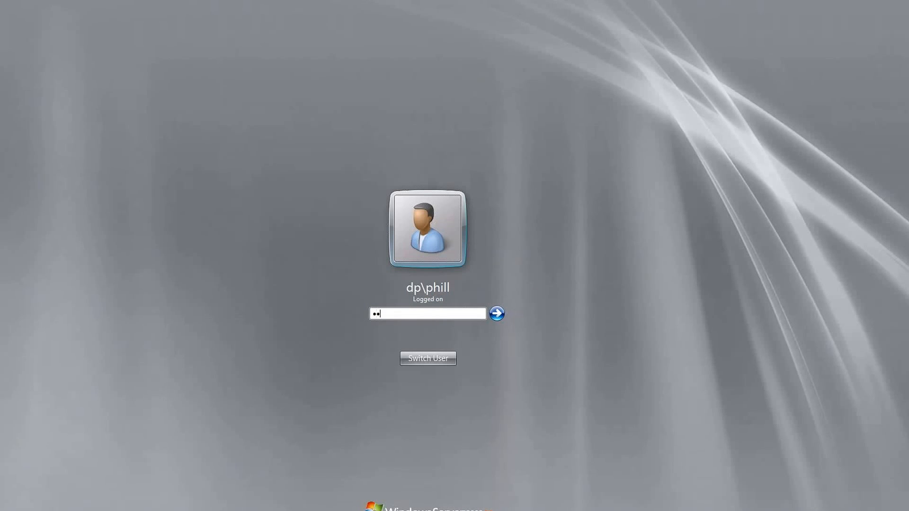
text(••••)
key(Return)
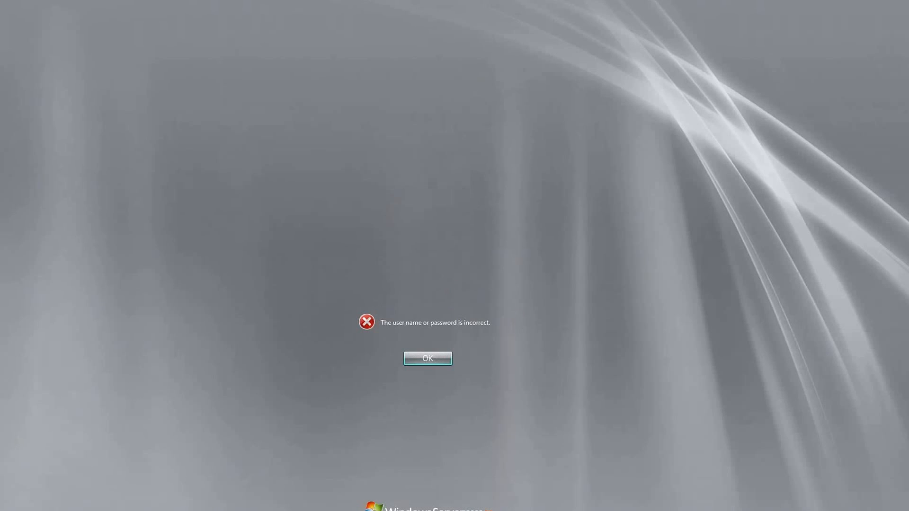
key(Return)
text(••••••••)
key(Return)
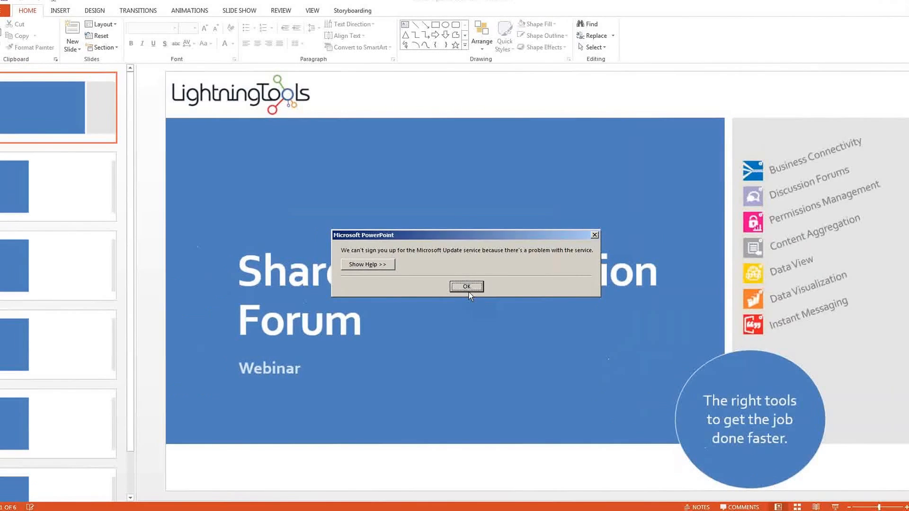
click(460, 258)
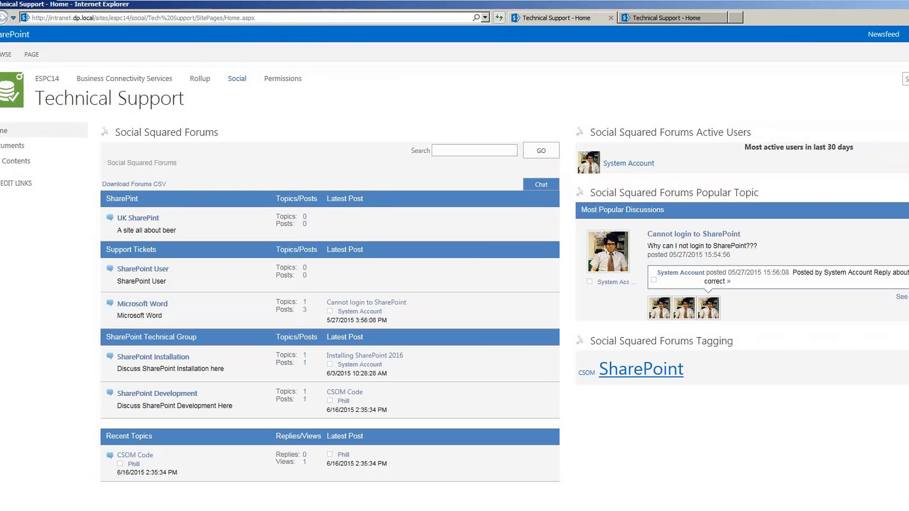
- Refresh the Technical Support forums page, then start switching to another Windows user
right_click(697, 427)
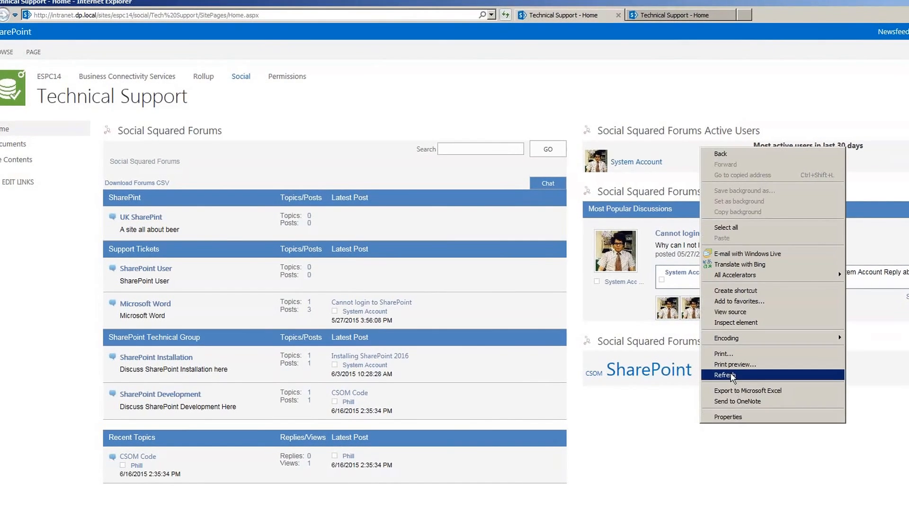
click(730, 374)
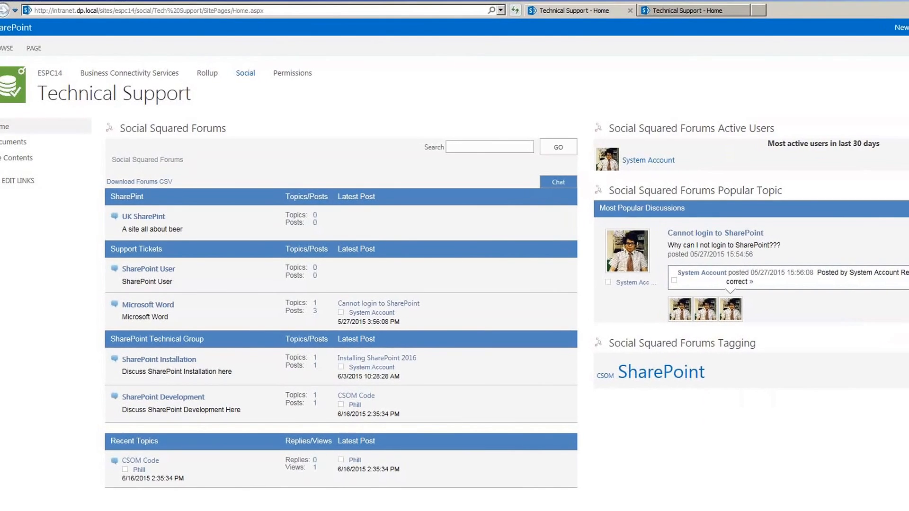
key(super)
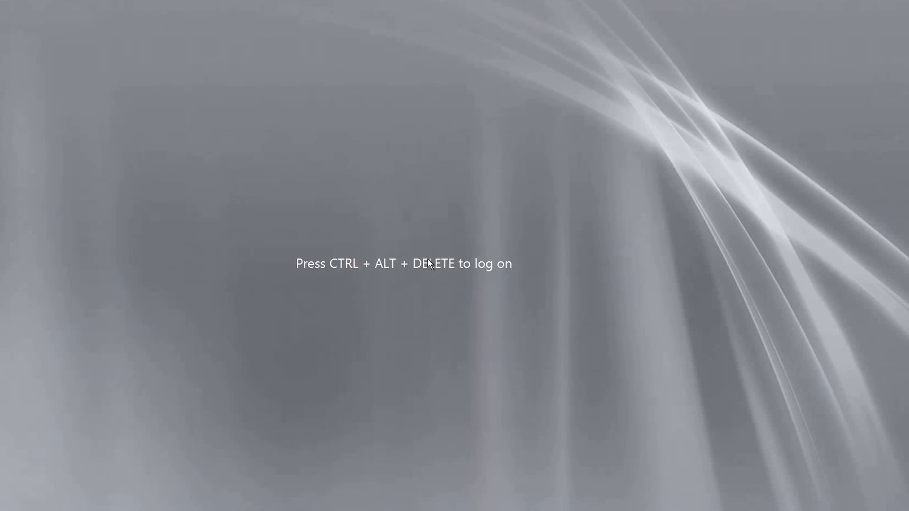
- Sign in as the administrator, retyping the password after the first attempt fails
key(ctrl+alt+Delete)
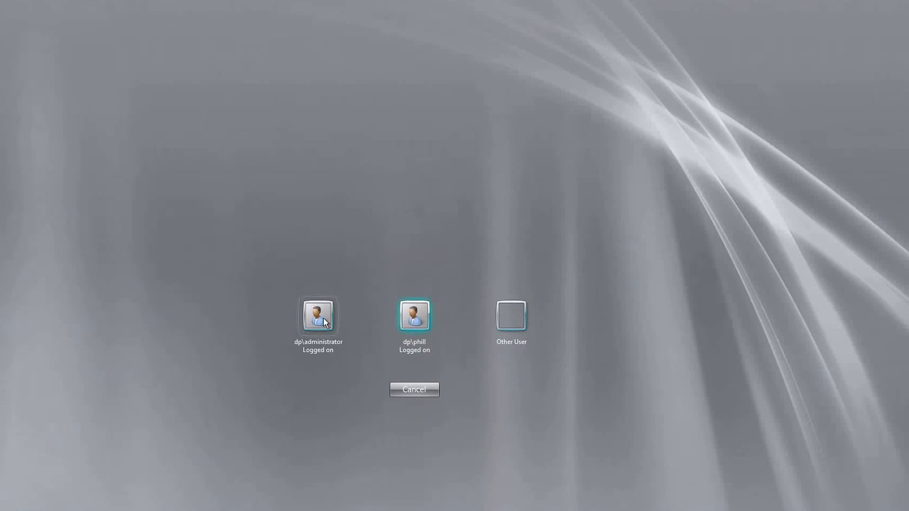
click(306, 320)
text(••••••••)
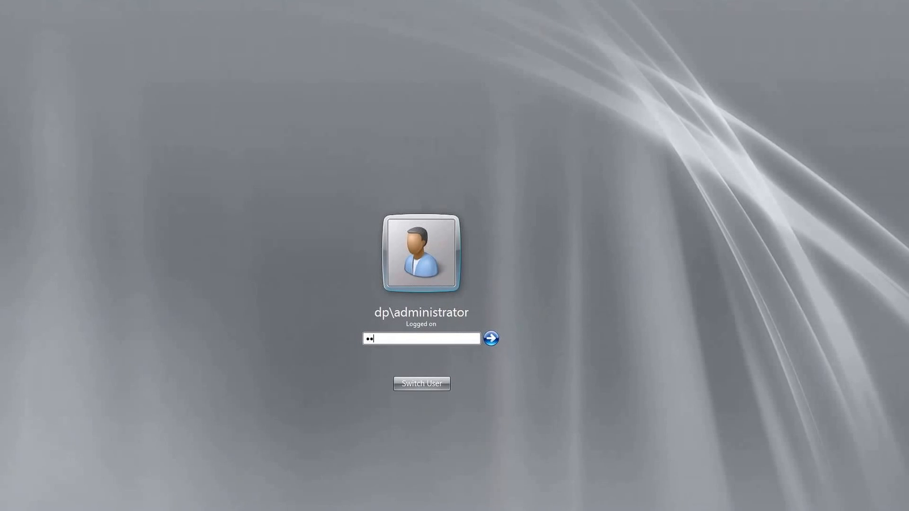
key(Return)
key(Return)
text(•••••••)
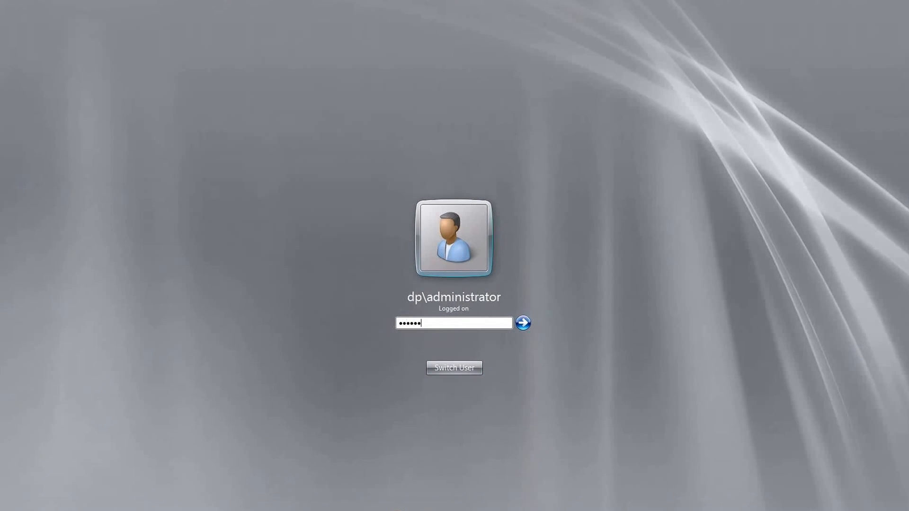
key(Return)
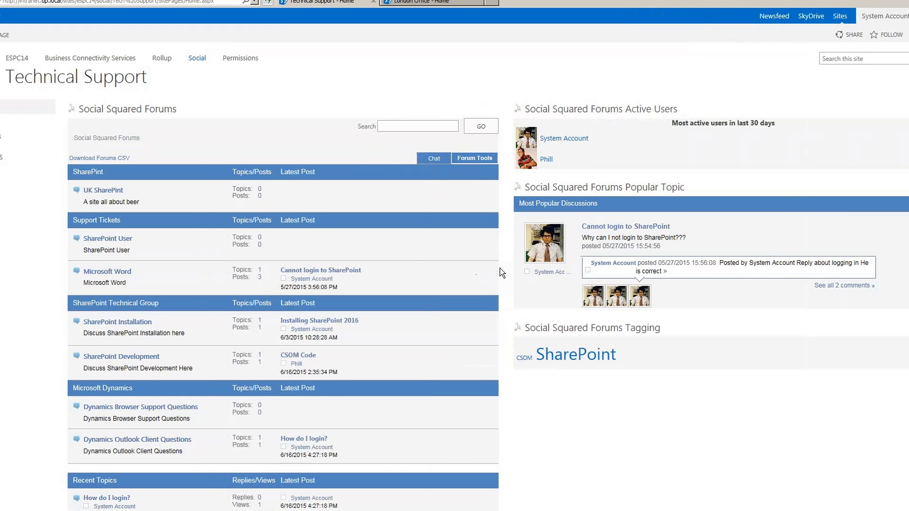
- Open the forum chat and send a forum user 'I am presenting in the webinar'
click(433, 161)
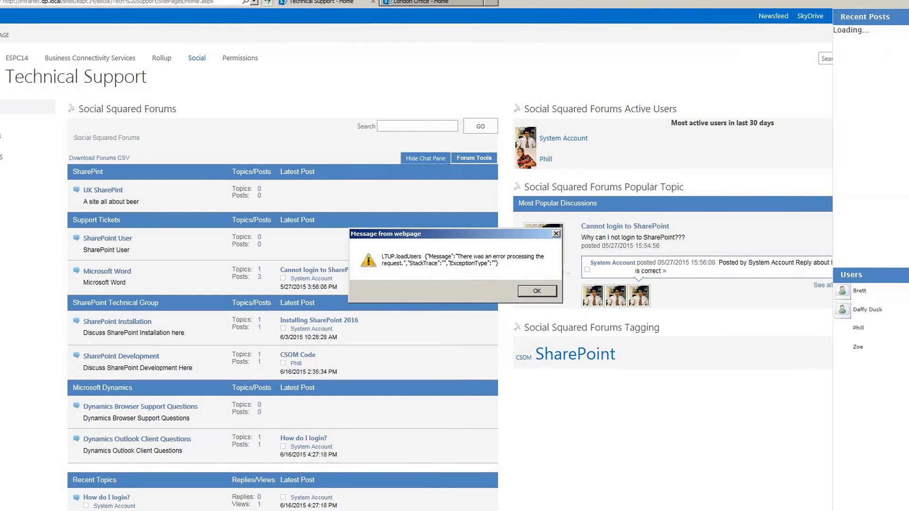
click(546, 291)
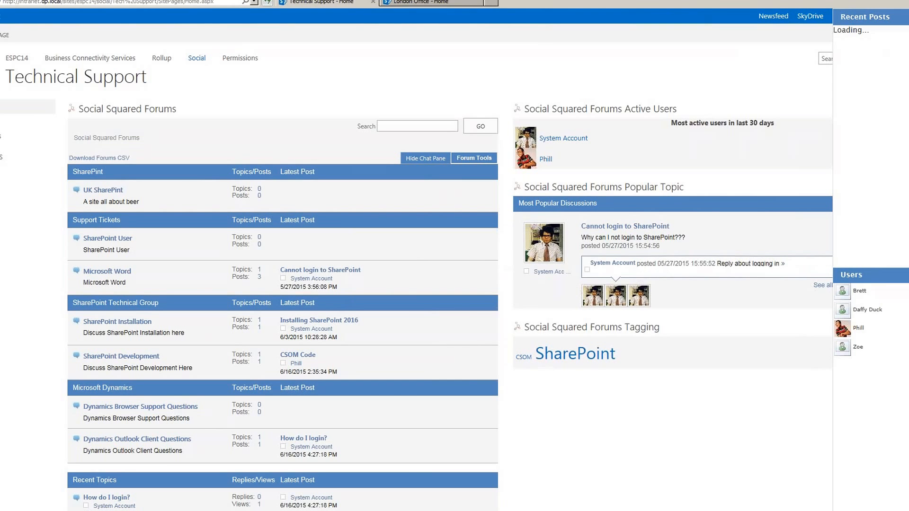
click(862, 335)
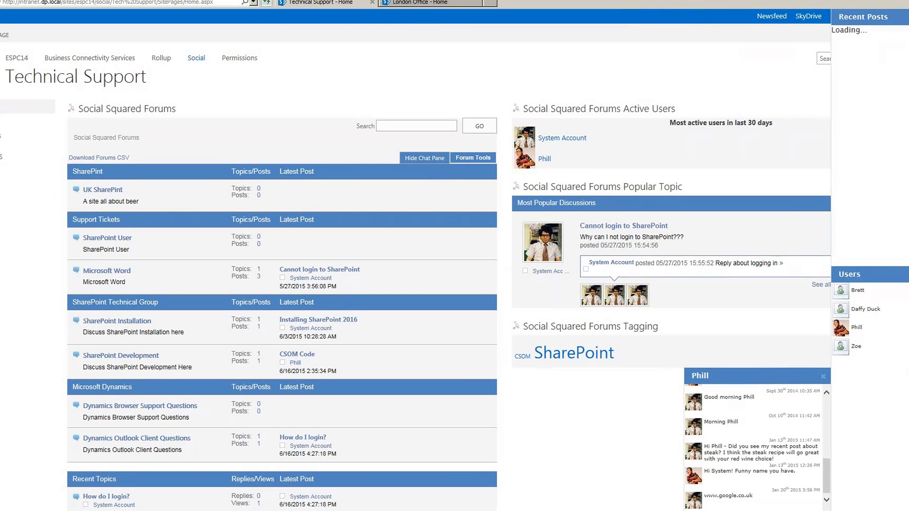
key(Return)
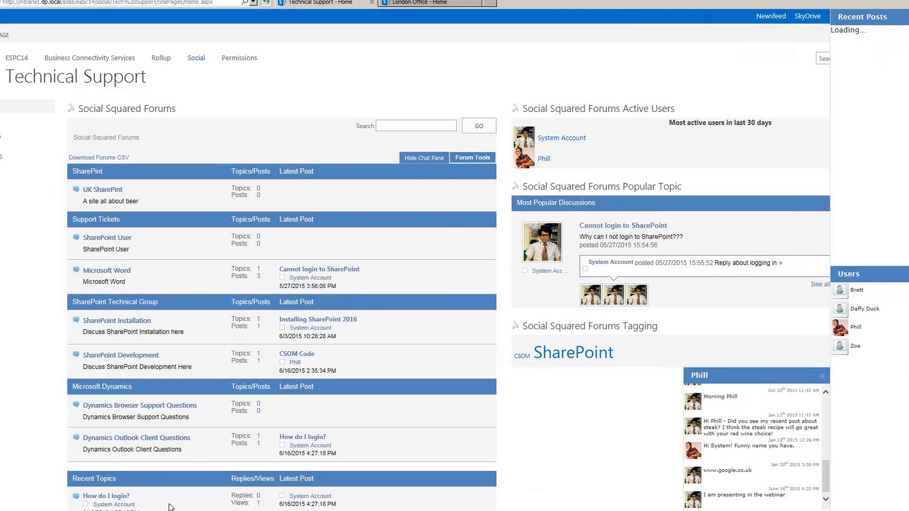
click(0, 510)
click(117, 510)
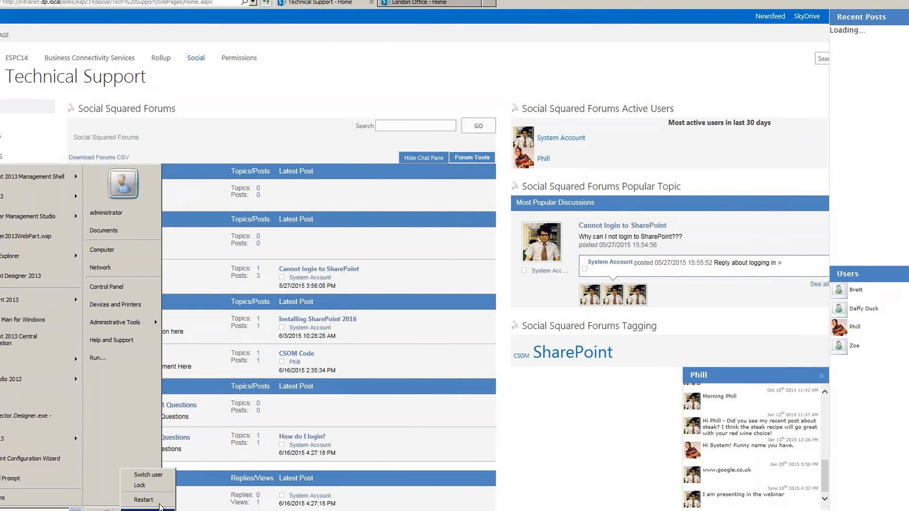
- Switch user and sign in to the other user's account with its password
click(148, 477)
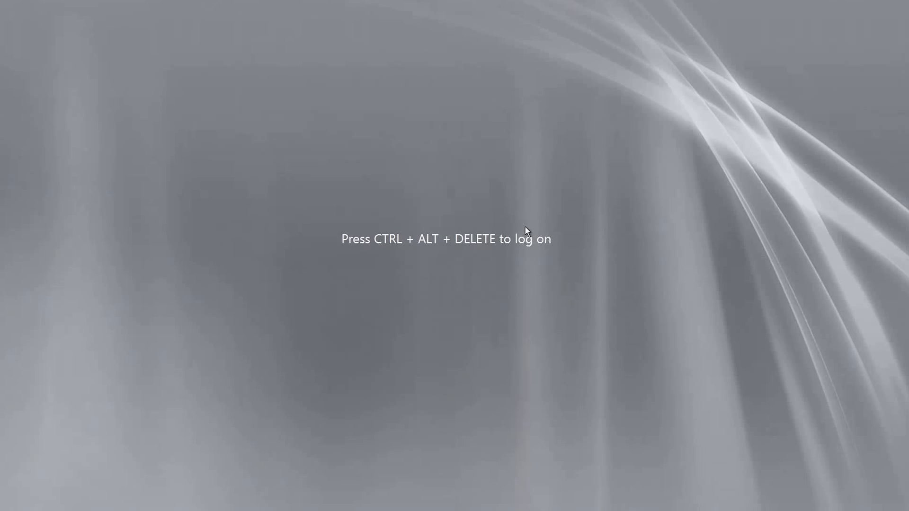
key(ctrl+alt+Delete)
click(445, 296)
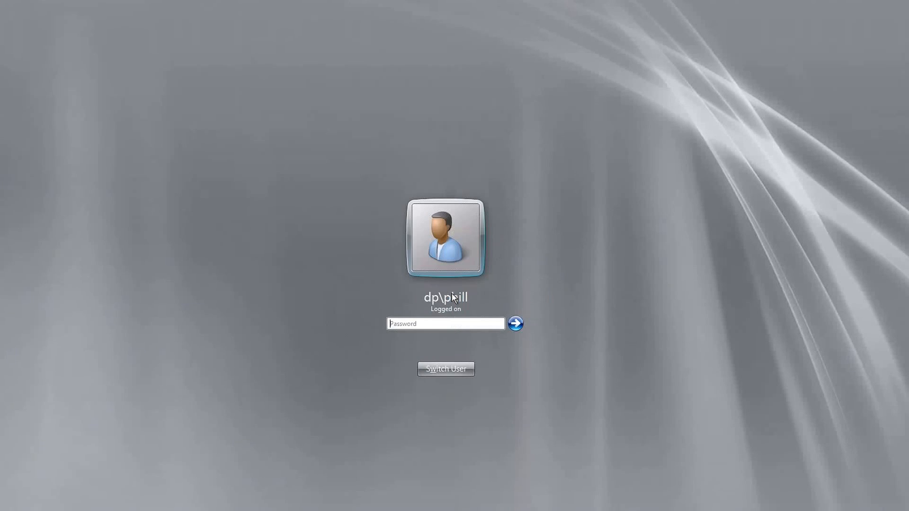
text(password)
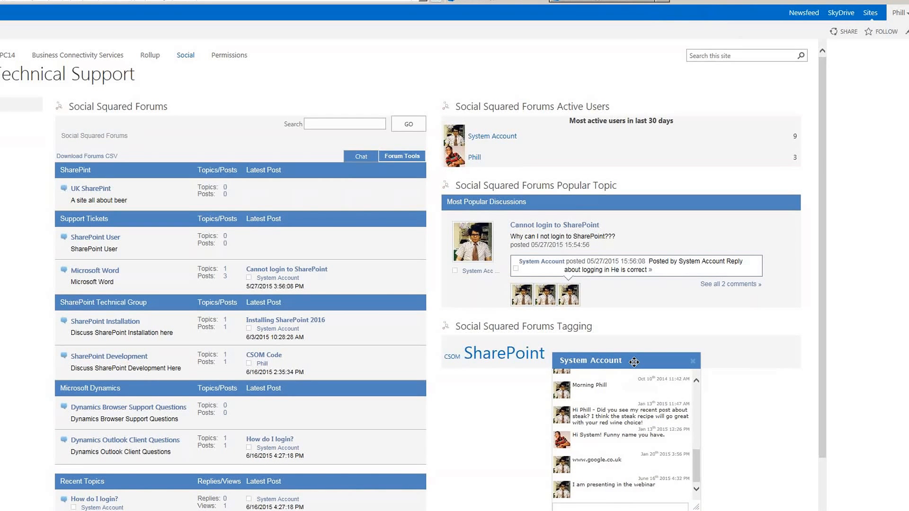
- Move the chat window over Active Users and reply 'Great!!!!' in the conversation
drag(634, 362, 548, 105)
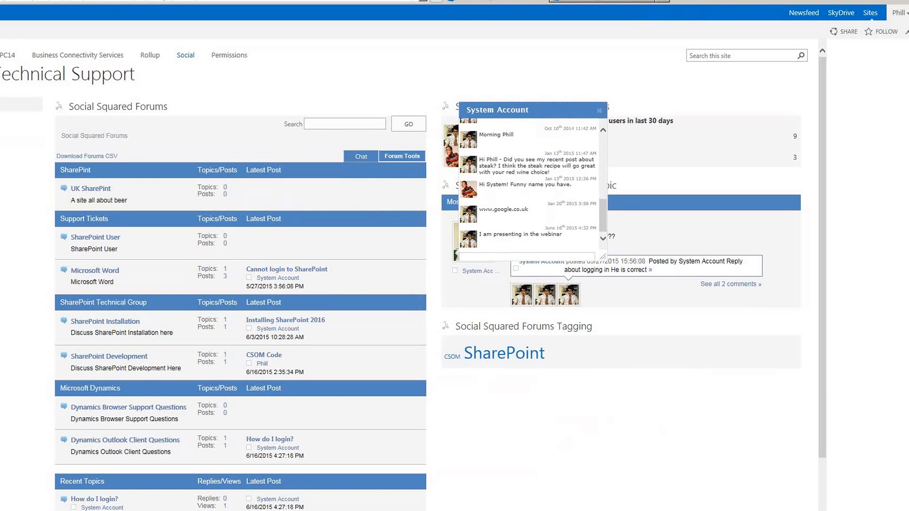
click(491, 261)
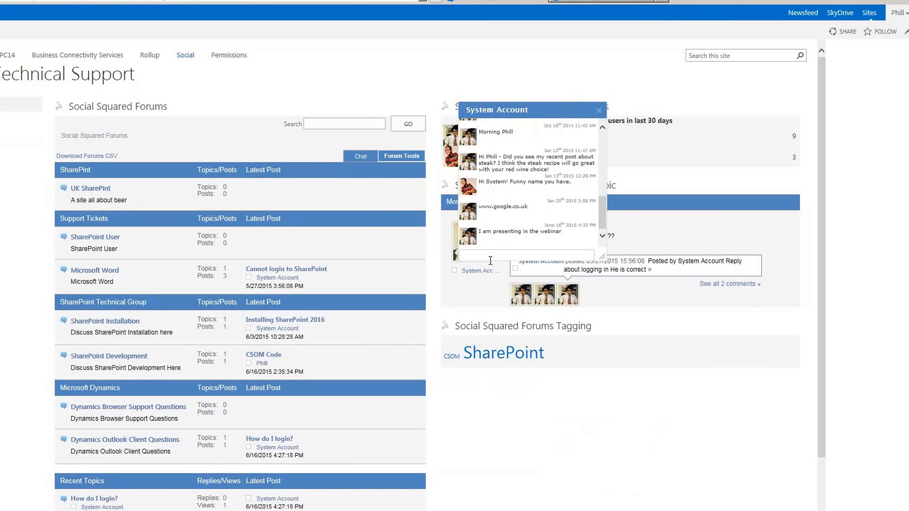
text(Great!!!!)
key(Return)
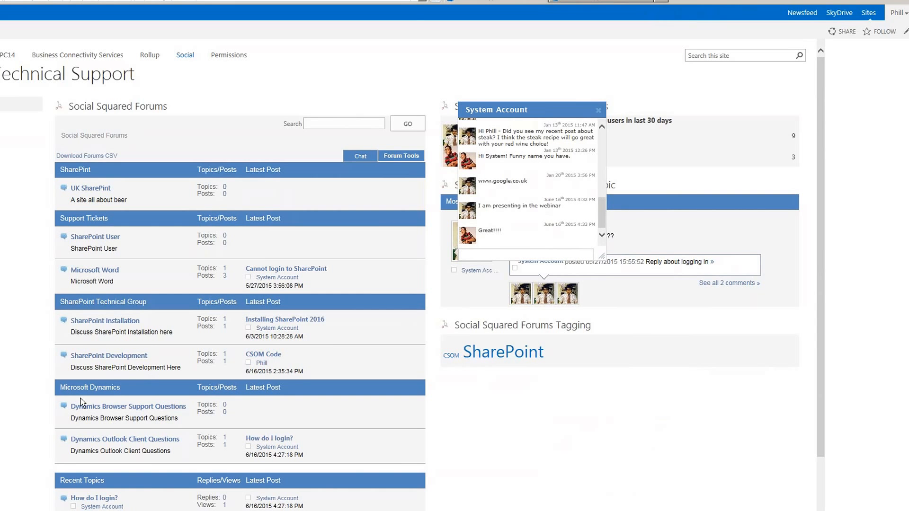
click(1, 510)
click(111, 510)
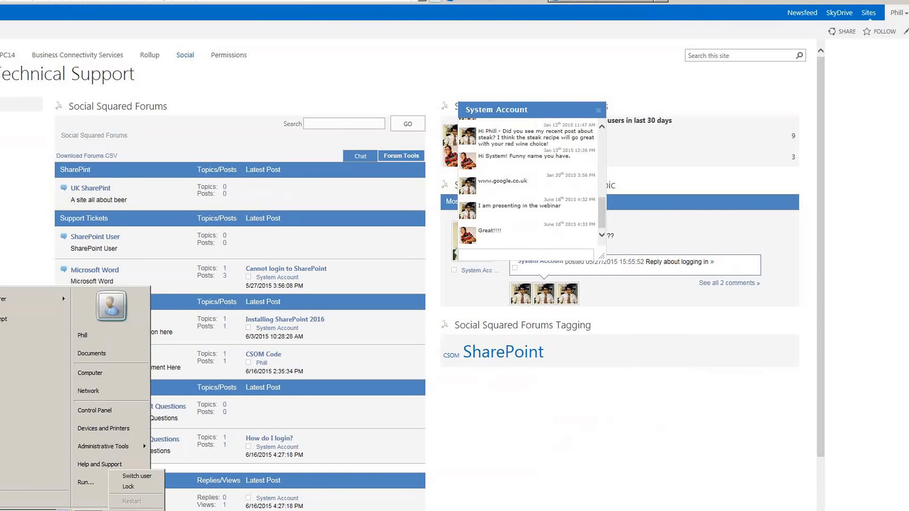
- Switch user back to the administrator account and sign in with its password
click(136, 476)
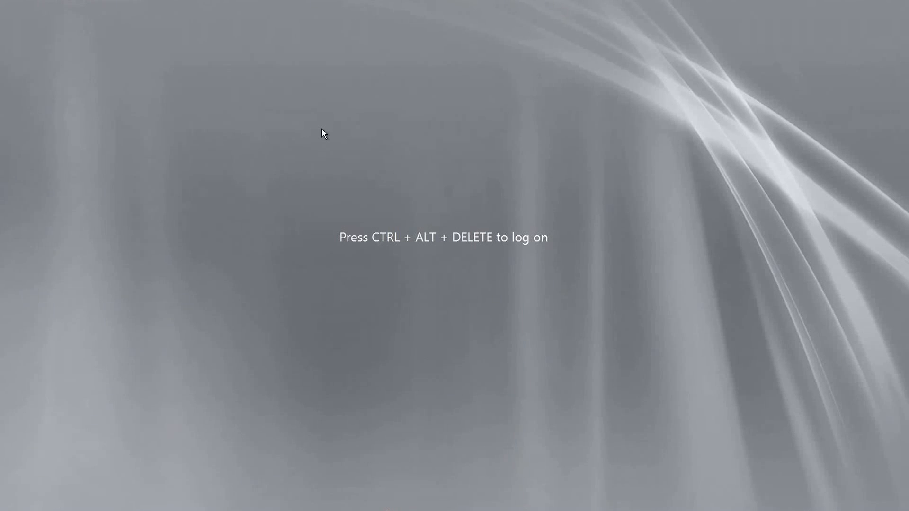
key(ctrl+alt+Delete)
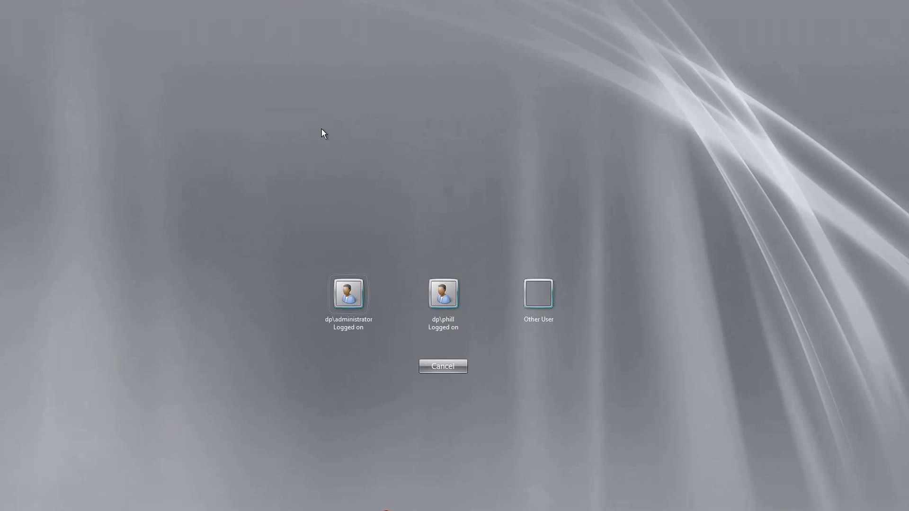
click(369, 307)
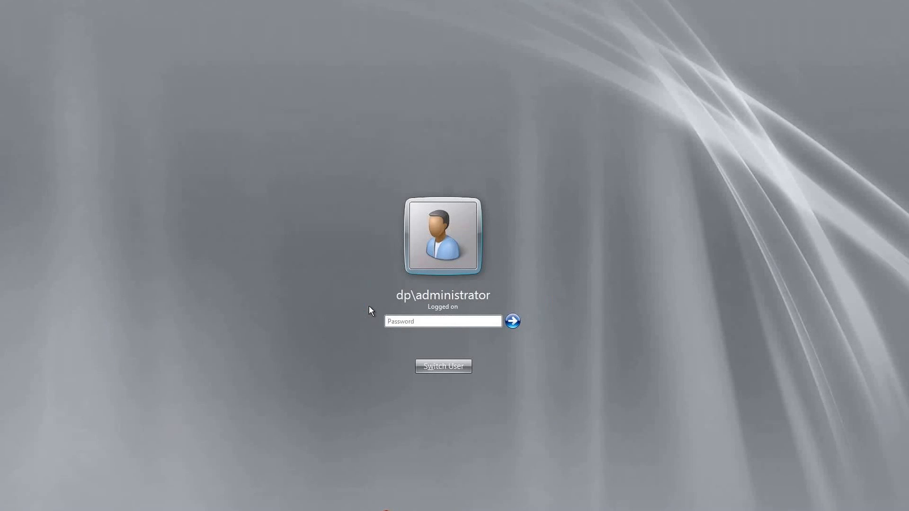
text(•••••••)
key(Return)
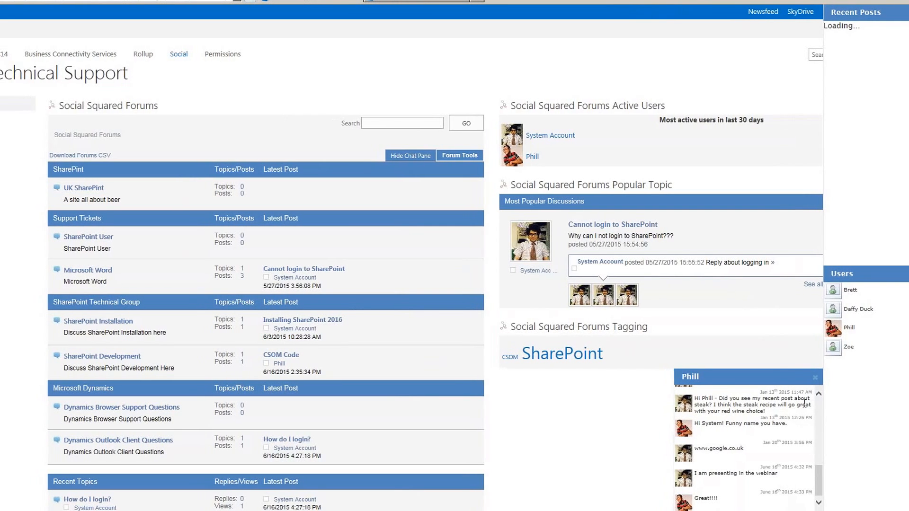
- Close the chat pane and conversation, open then close the profile editor, and dismiss Forum Tools
click(410, 156)
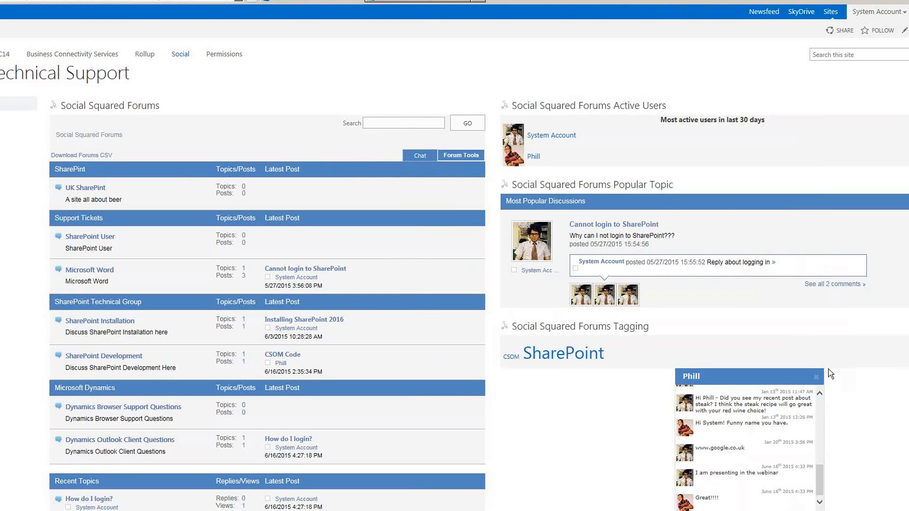
click(816, 377)
mouse_move(462, 156)
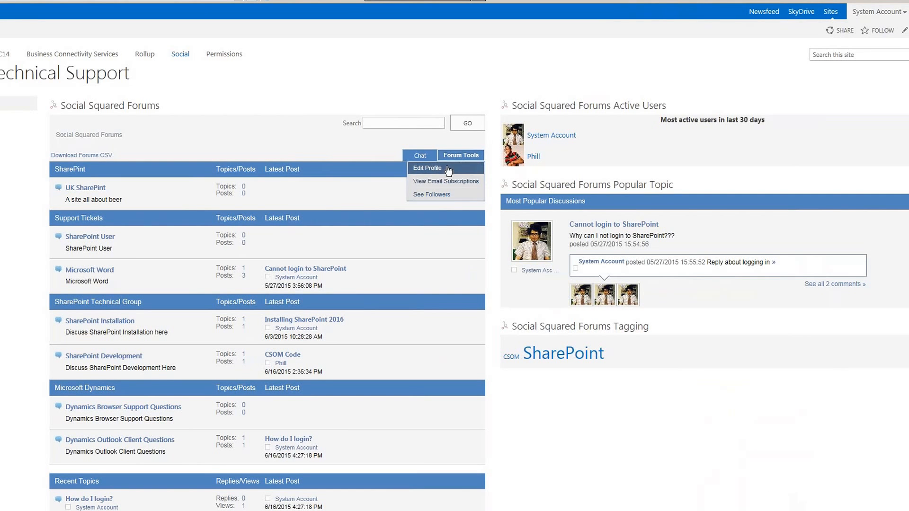
click(446, 174)
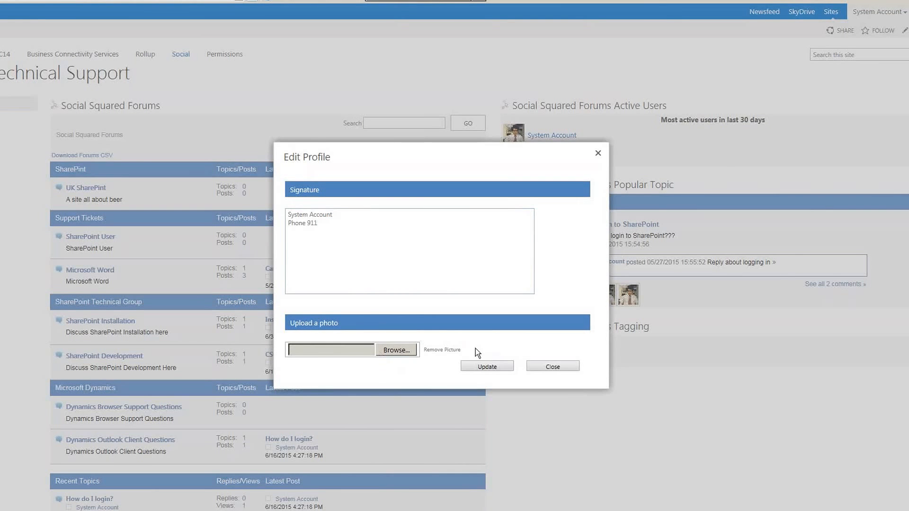
click(555, 368)
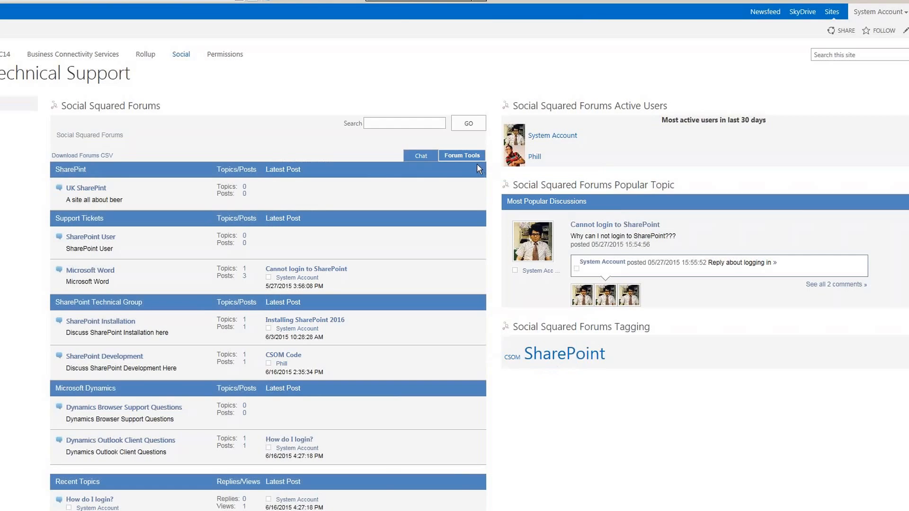
mouse_move(468, 158)
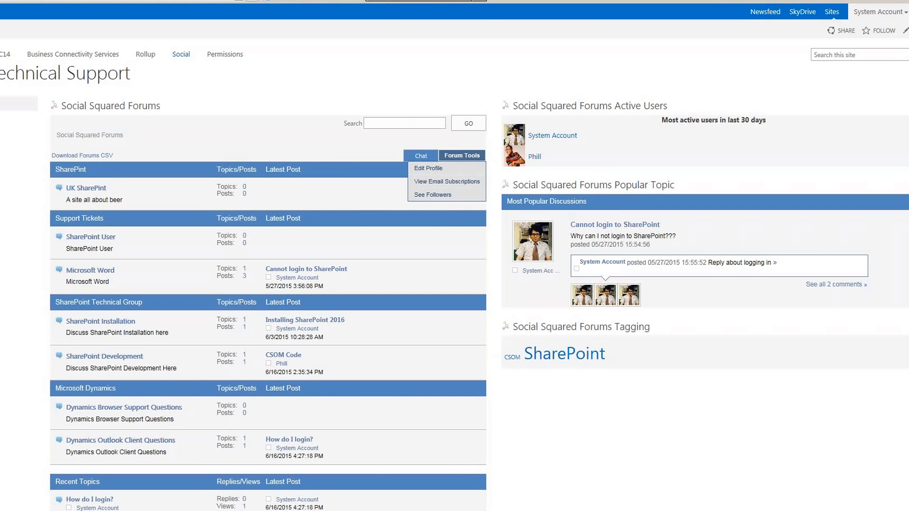
click(449, 204)
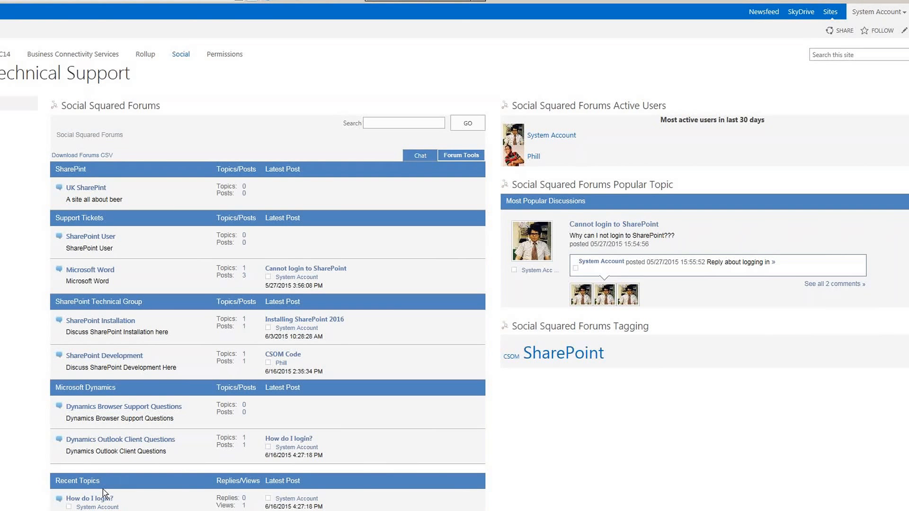
- From SharePoint Development, open the CSOM Code topic, view its poster's profile, and show Forum Tools
click(116, 357)
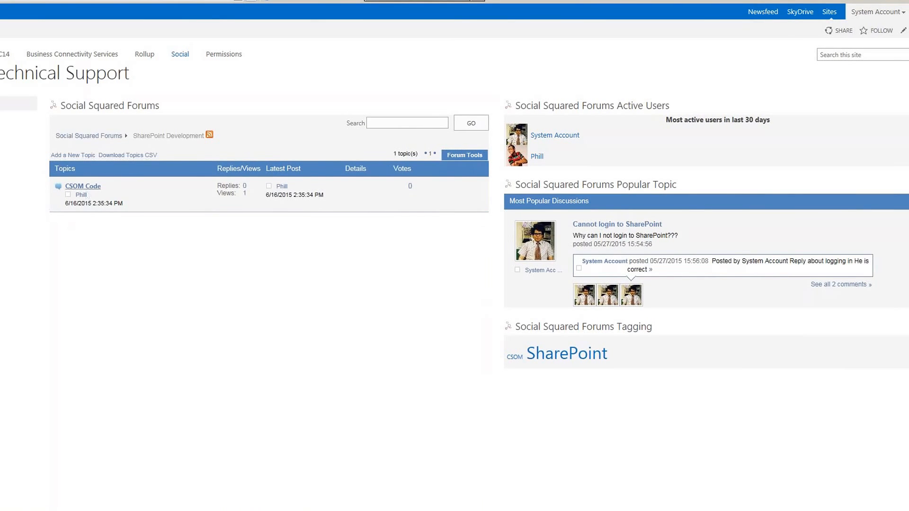
click(83, 186)
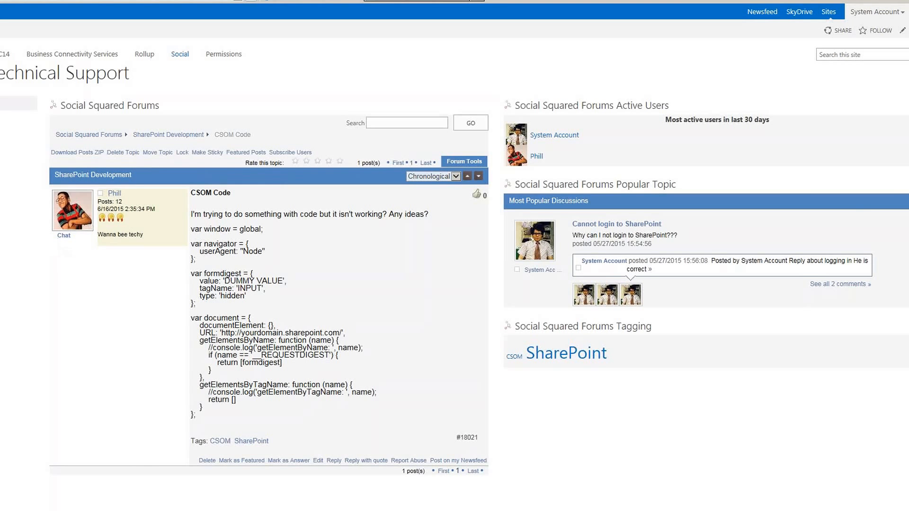
click(114, 194)
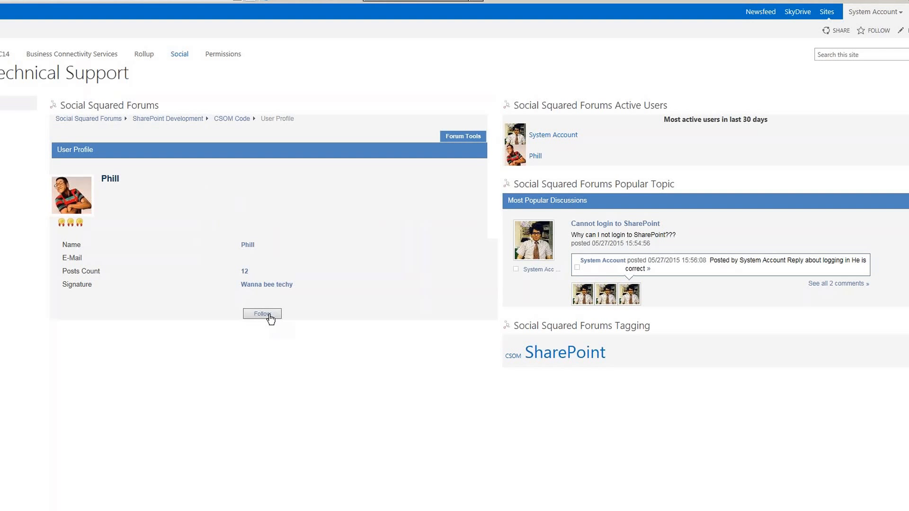
click(463, 136)
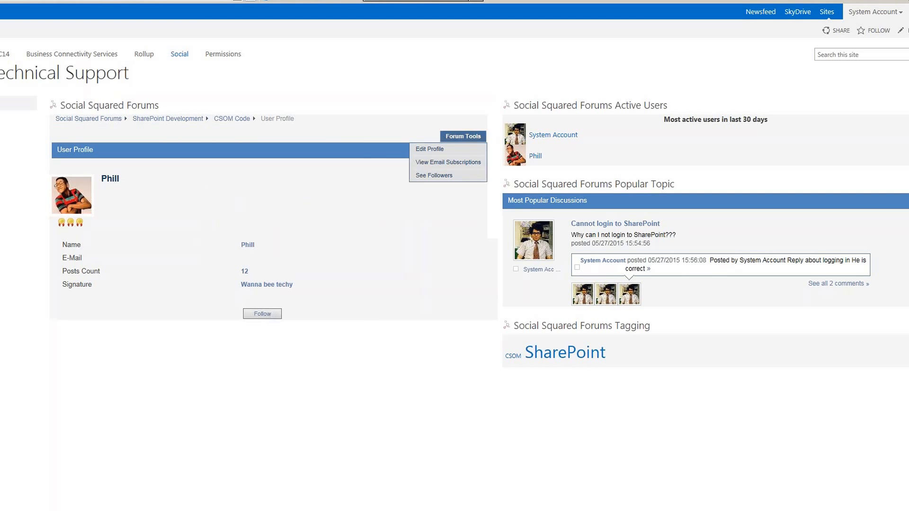
click(454, 163)
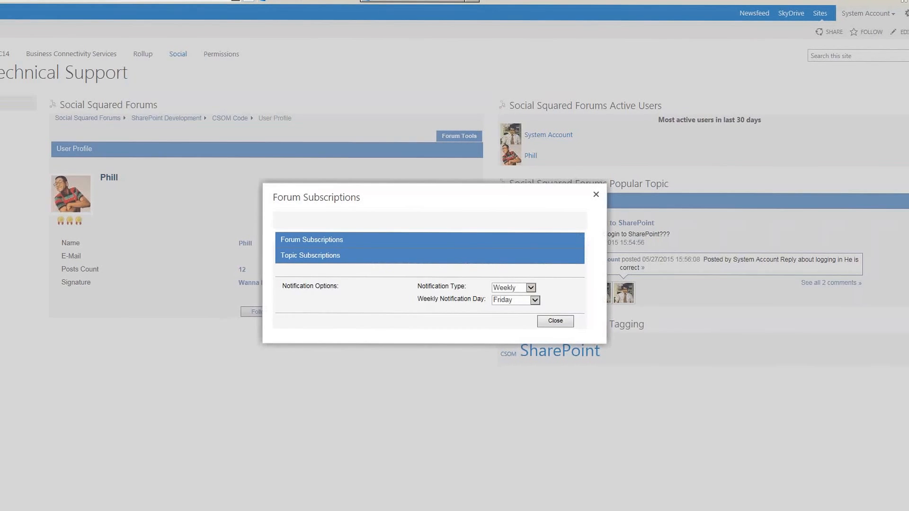
click(527, 287)
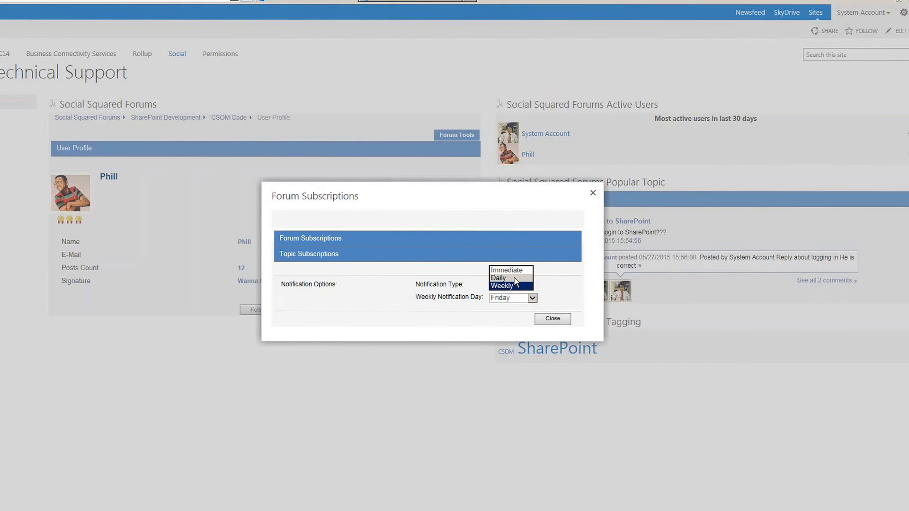
click(553, 321)
click(554, 321)
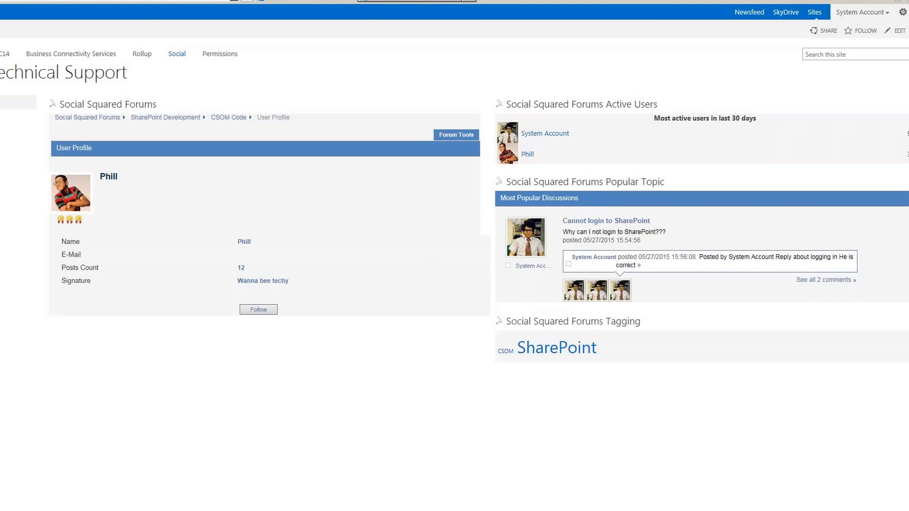
- Return to the Social Squared Forums overview and run a forum search for 'steak'
click(83, 119)
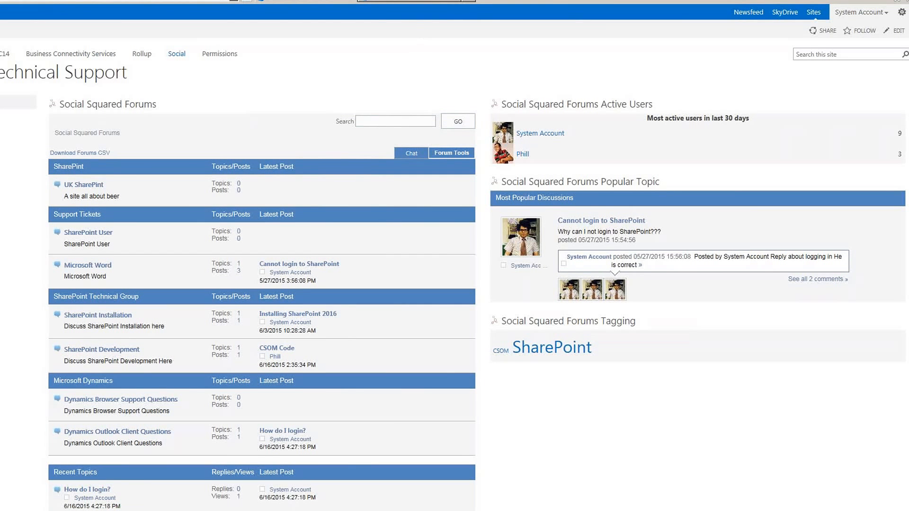
click(406, 122)
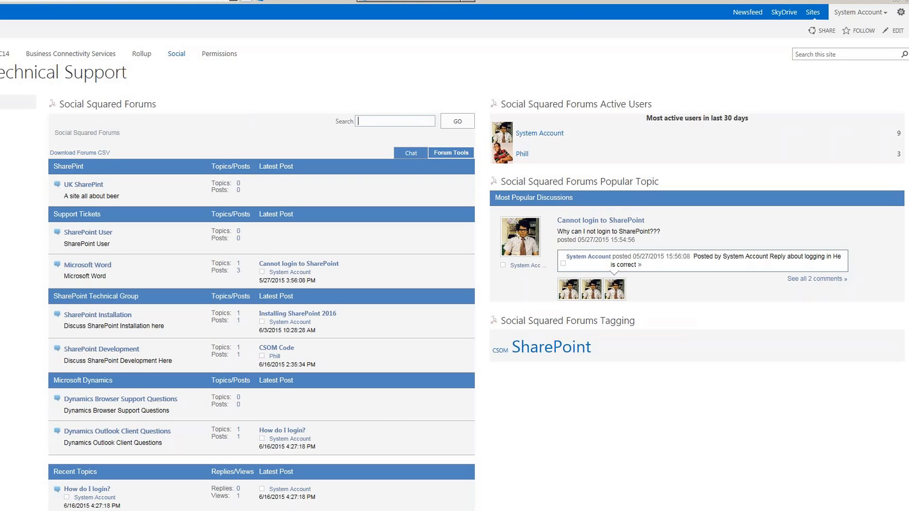
text(steak)
click(456, 123)
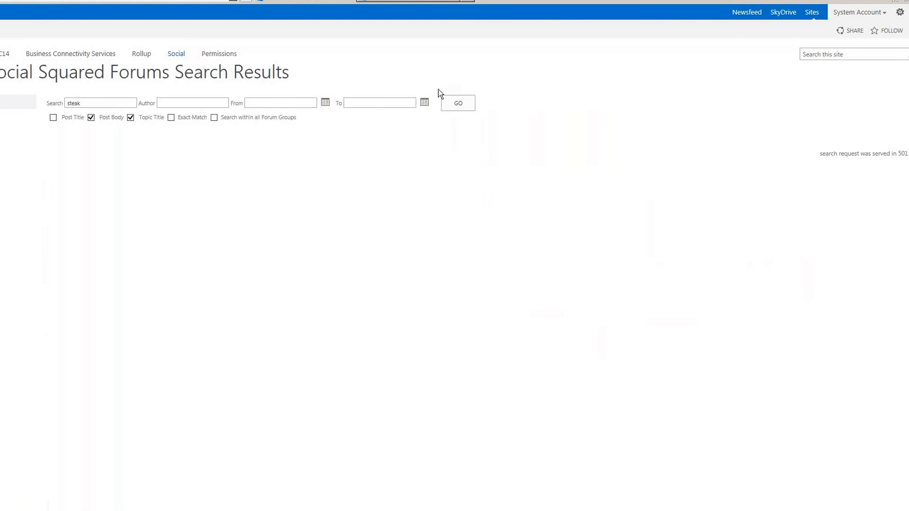
- Clear the search box and go to the Social site's forums
double_click(76, 103)
key(BackSpace)
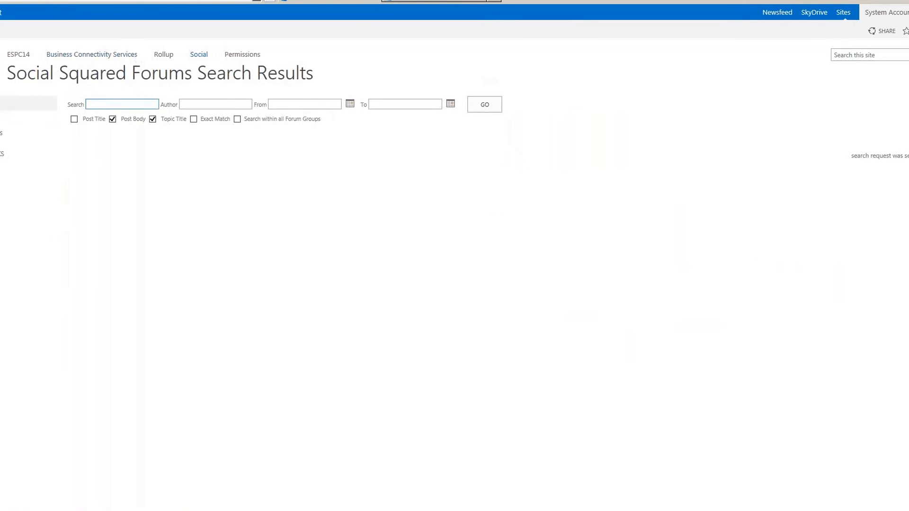
click(188, 56)
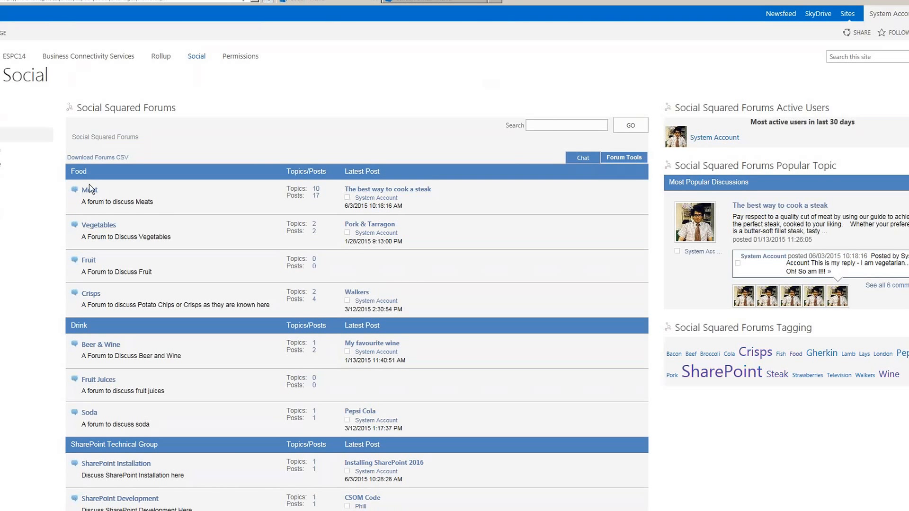
- Search the Social forums for 'steak'
click(547, 125)
text(steak)
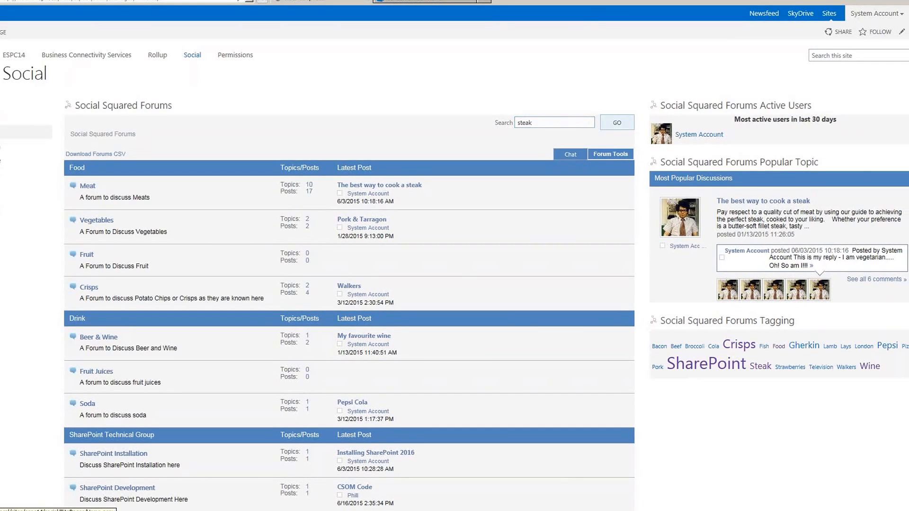
key(Return)
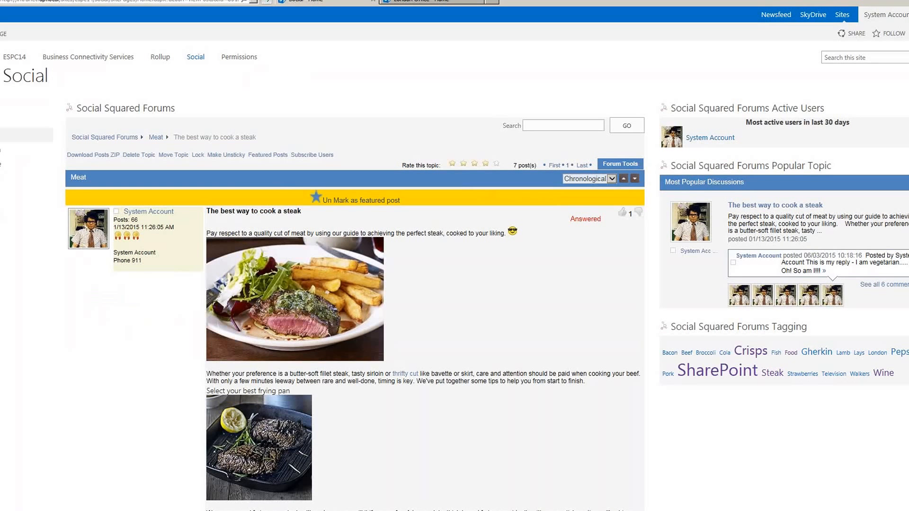
- Read through the 'The best way to cook a steak' replies and mark reply #9016 as the answer
scroll(455, 294, down, 1)
scroll(355, 274, down, 15)
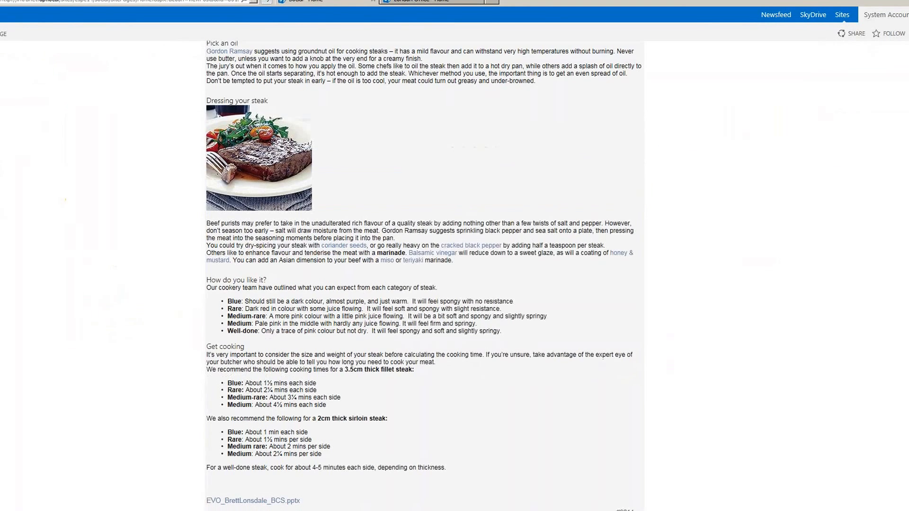
scroll(355, 275, up, 20)
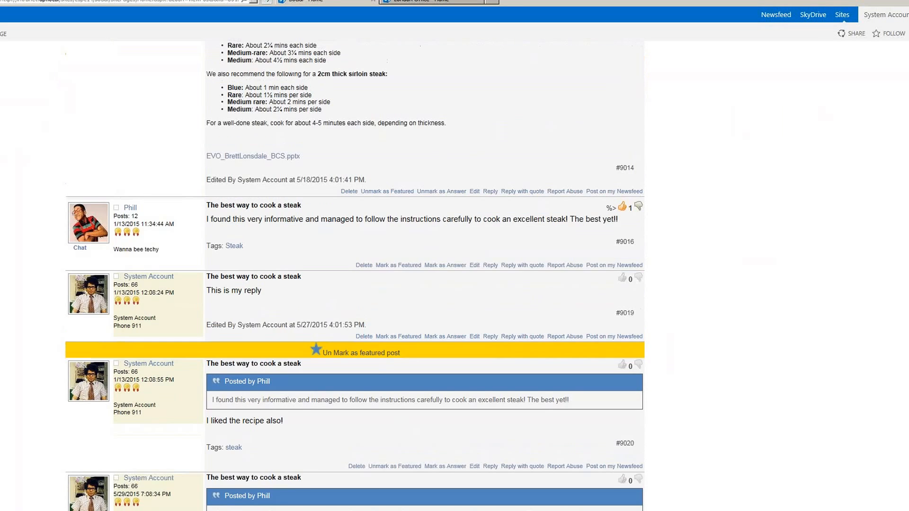
scroll(355, 275, down, 10)
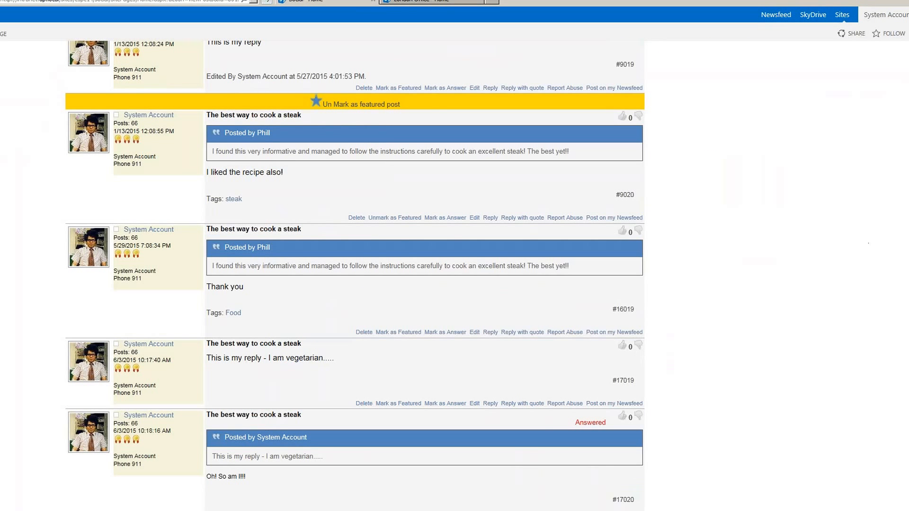
scroll(355, 274, up, 10)
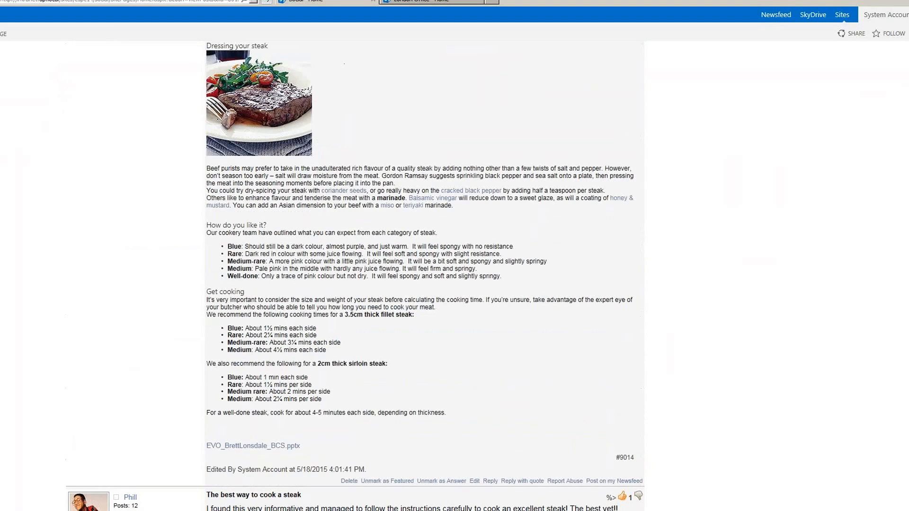
scroll(670, 359, down, 4)
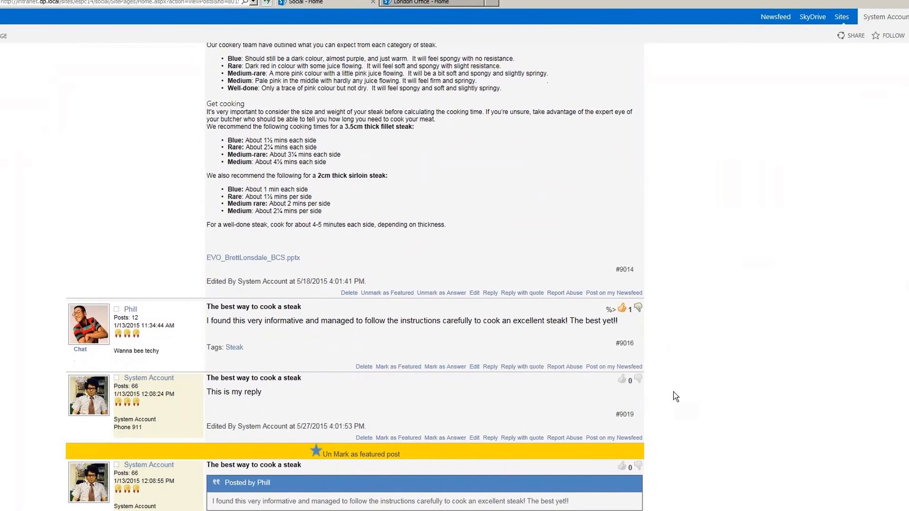
click(445, 366)
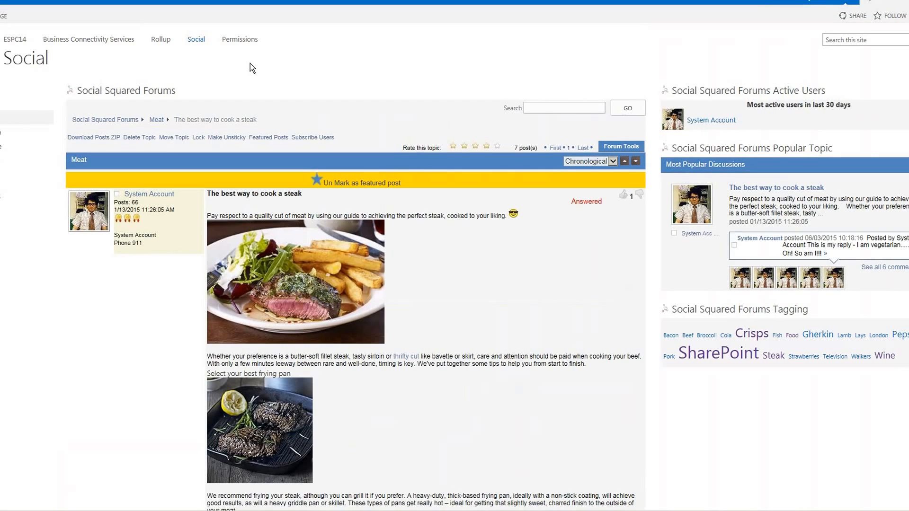
- Open Pork & Tarragon from the tag cloud, then advance the slide show to Questions & Answers
click(818, 335)
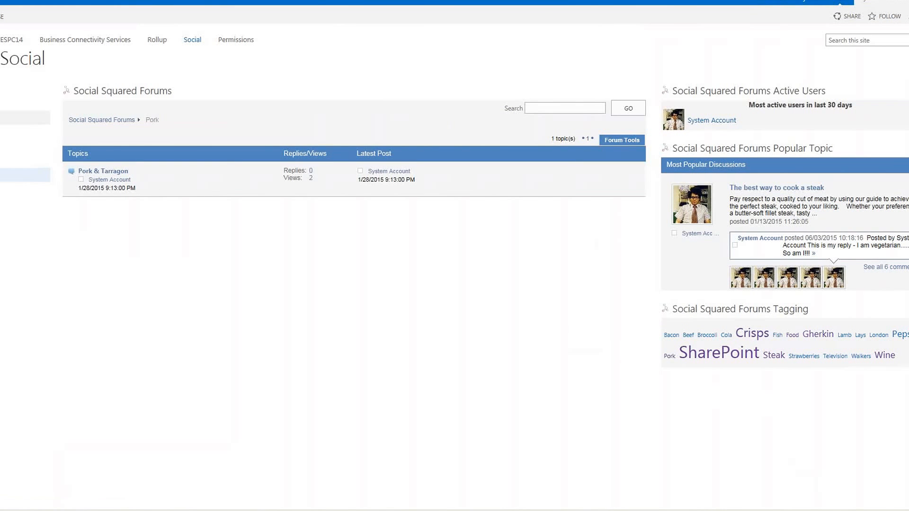
click(98, 172)
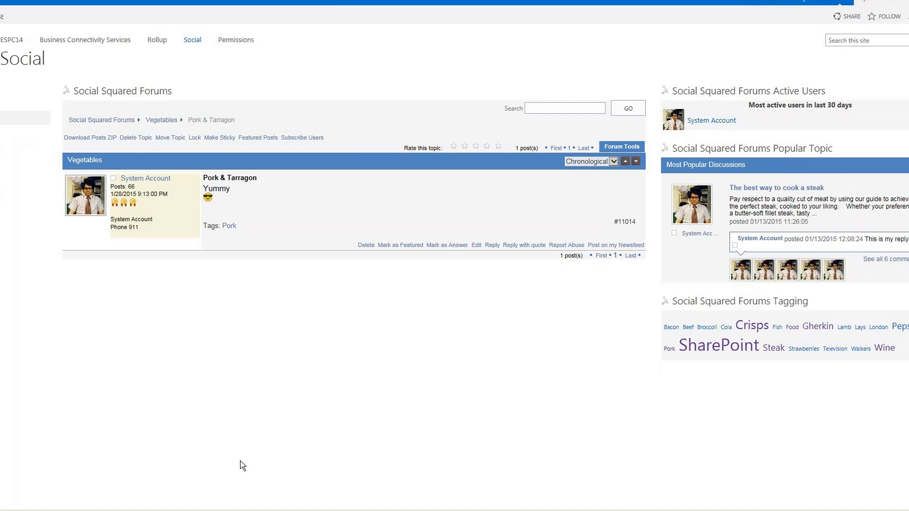
click(120, 500)
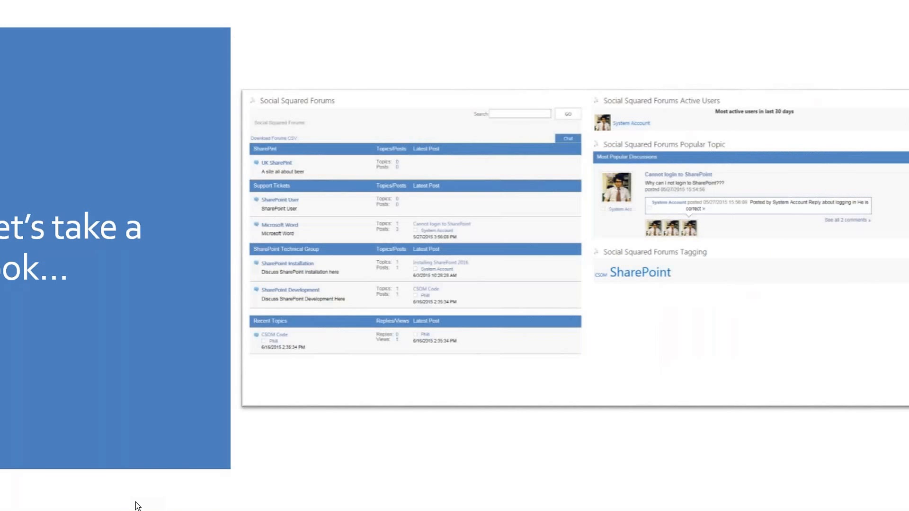
click(135, 503)
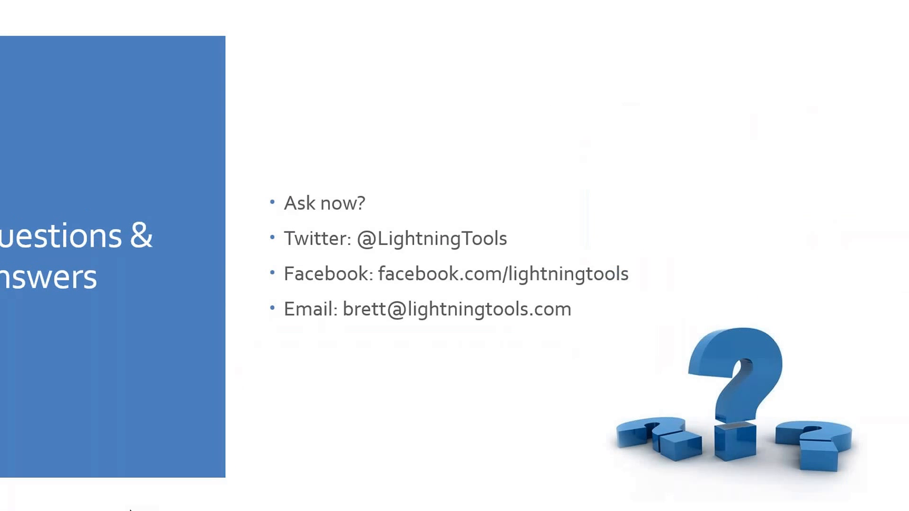